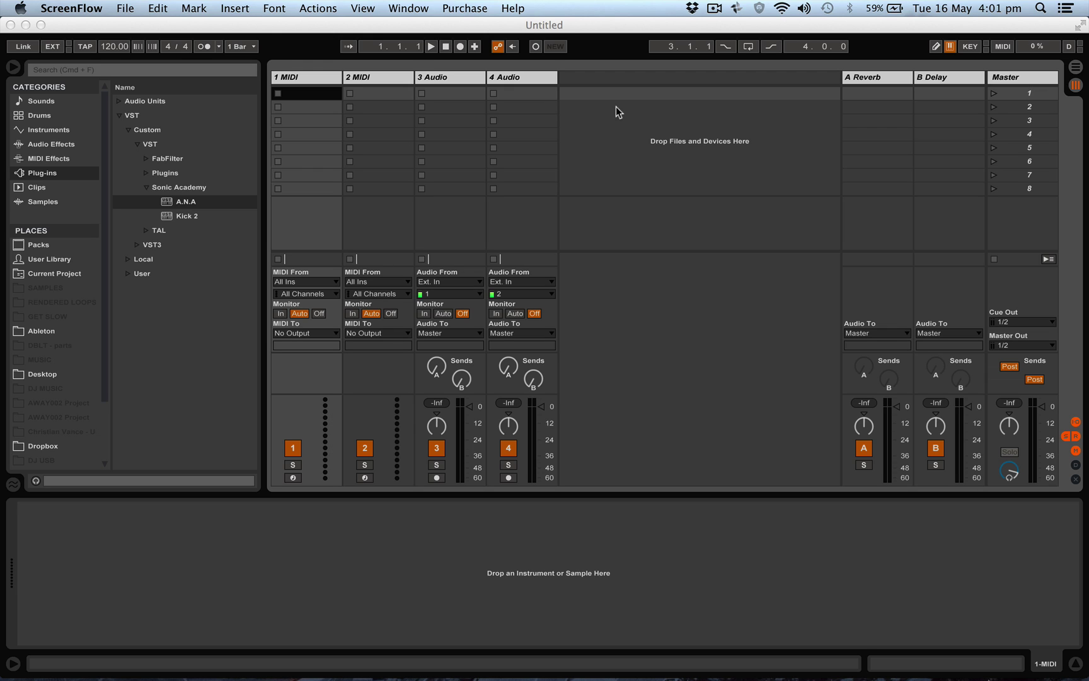
- Delete the two audio tracks from the set
{"action": "left_click", "coordinate": [441, 73]}
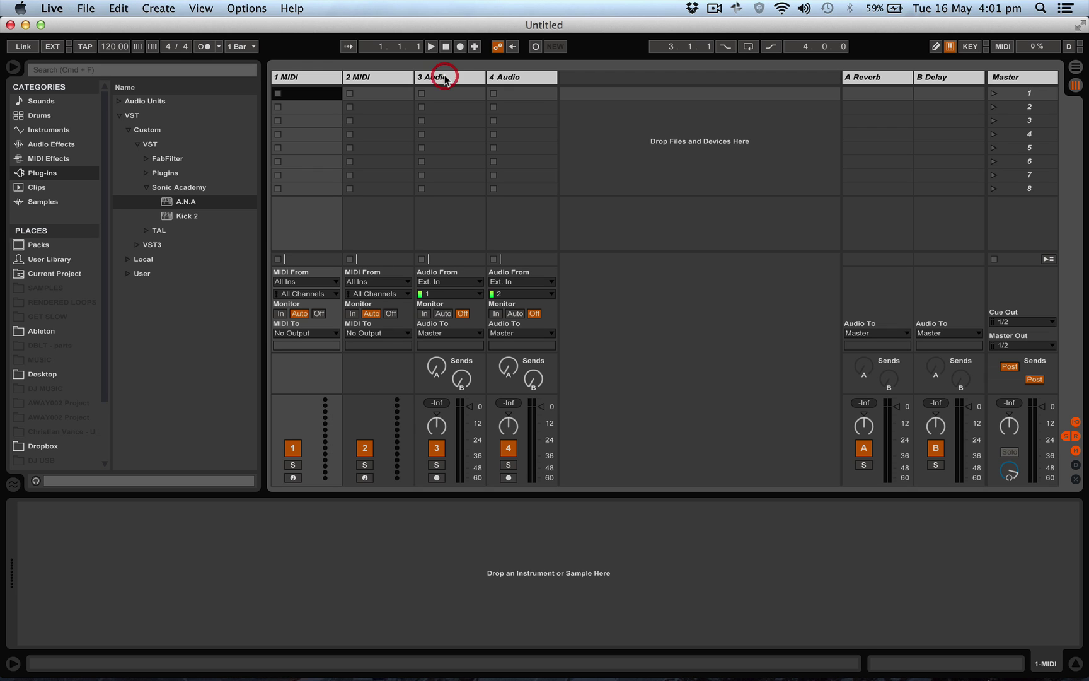
{"action": "left_click", "coordinate": [444, 76]}
{"action": "key", "text": "Delete"}
{"action": "key", "text": "Delete"}
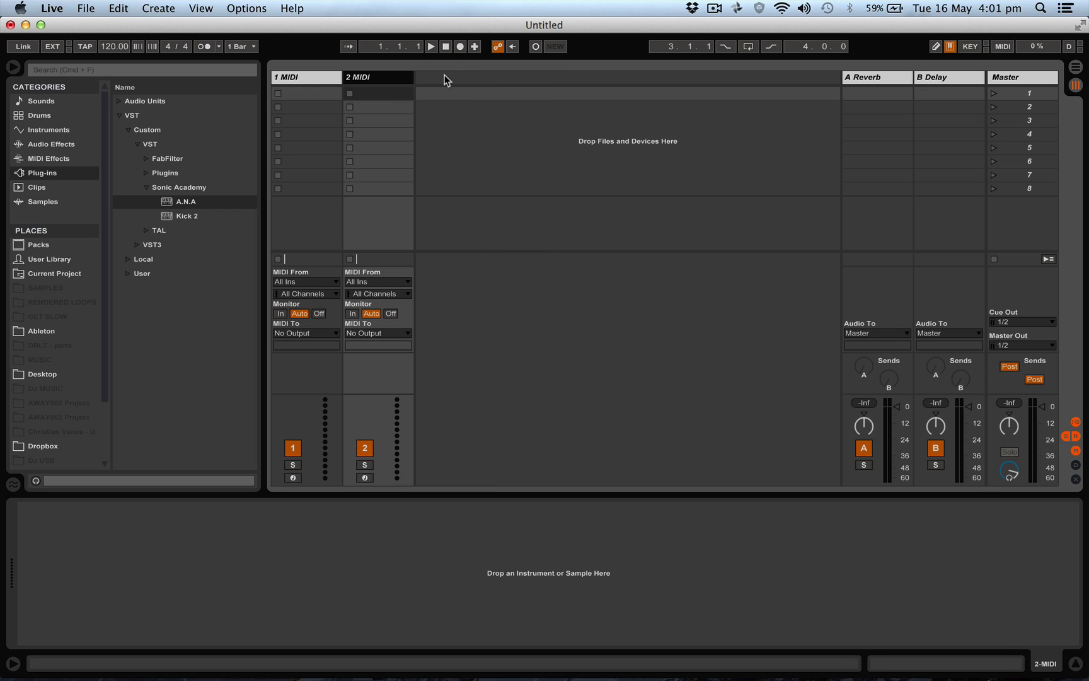
- Rename the 1 MIDI track to SEQ
{"action": "left_click", "coordinate": [309, 73]}
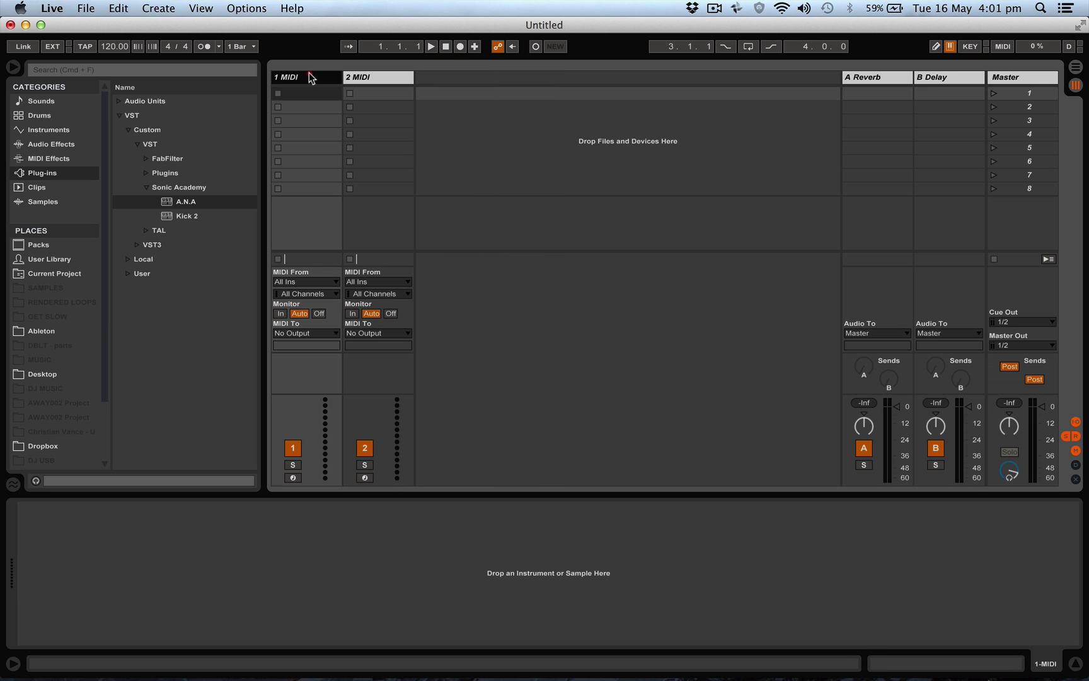
{"action": "left_click", "coordinate": [355, 77]}
{"action": "left_click", "coordinate": [312, 76]}
{"action": "right_click", "coordinate": [312, 73]}
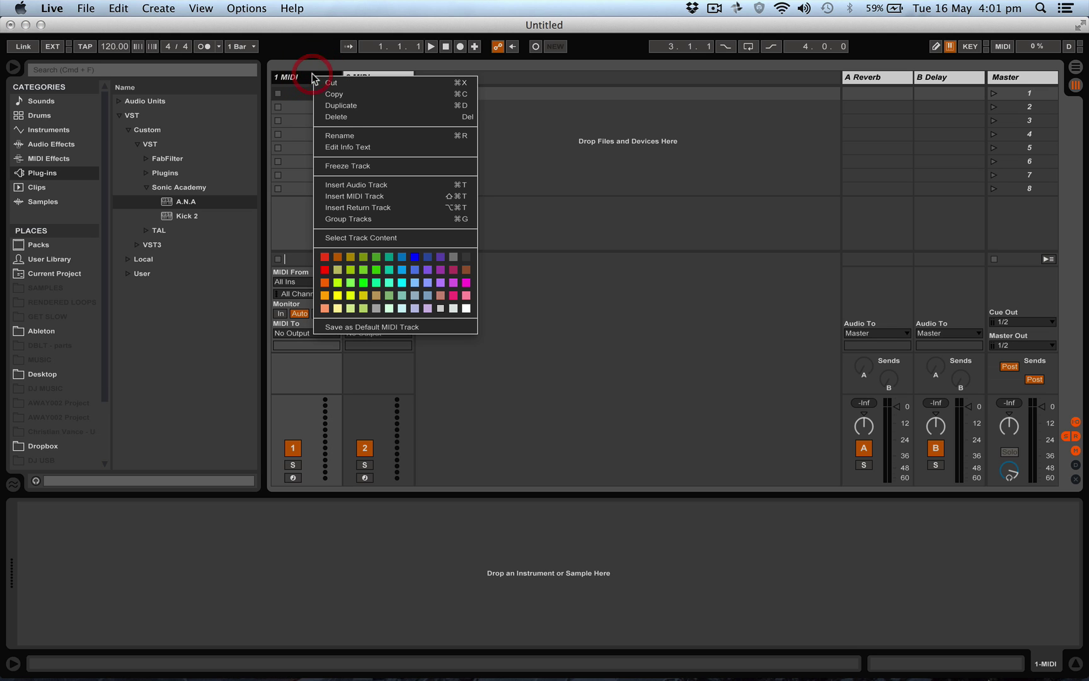
{"action": "left_click", "coordinate": [349, 135]}
{"action": "type", "text": "SEQ"}
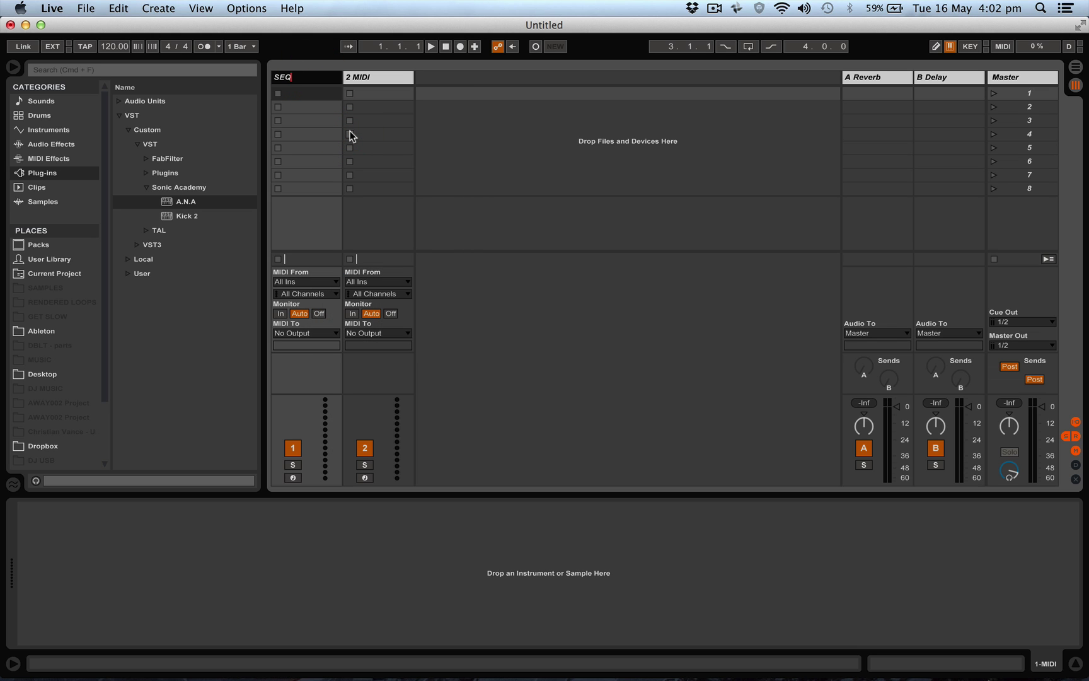
{"action": "key", "text": "Return"}
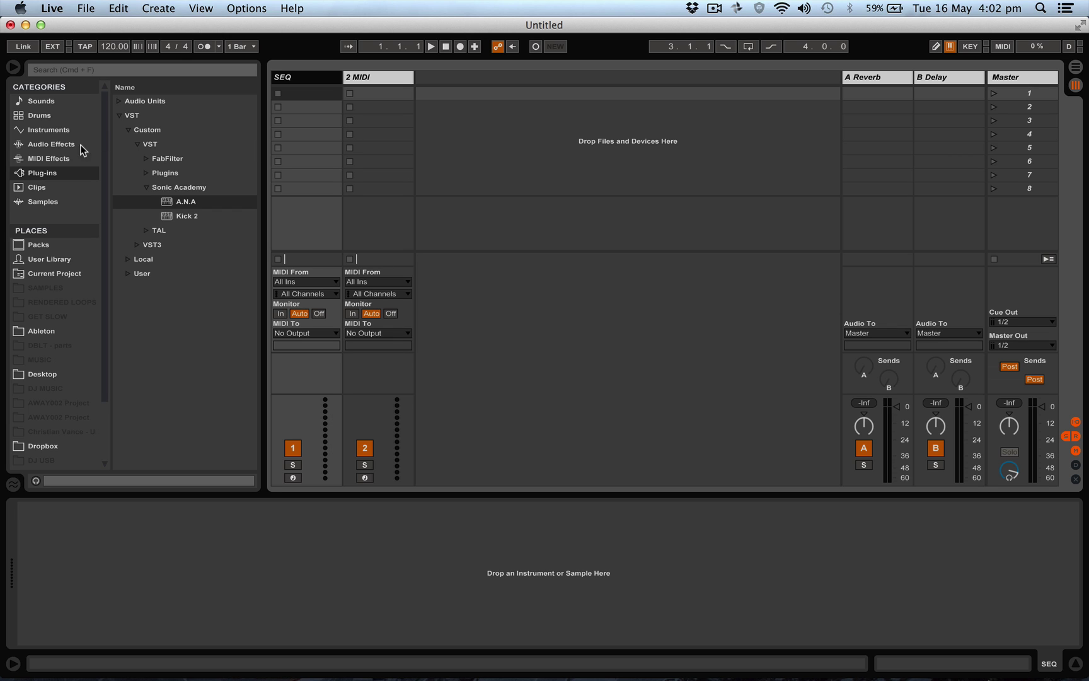
- Drop a MIDI Effect Rack from MIDI Effects onto SEQ and place a Random device inside
{"action": "left_click", "coordinate": [51, 160]}
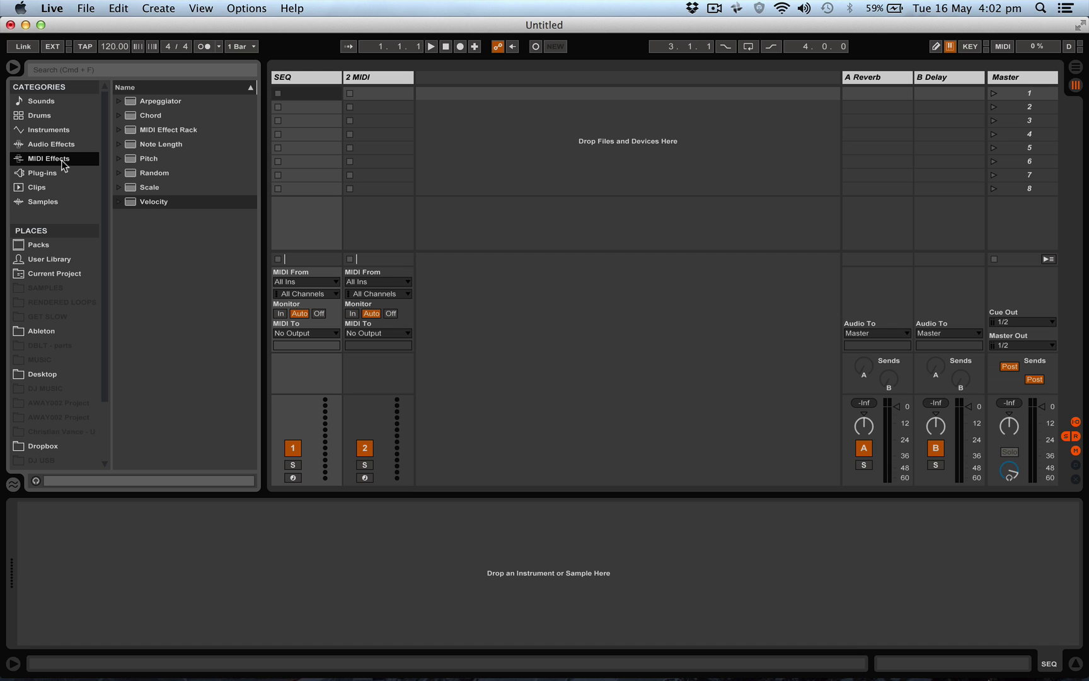
{"action": "left_click_drag", "start_coordinate": [172, 129], "coordinate": [66, 538]}
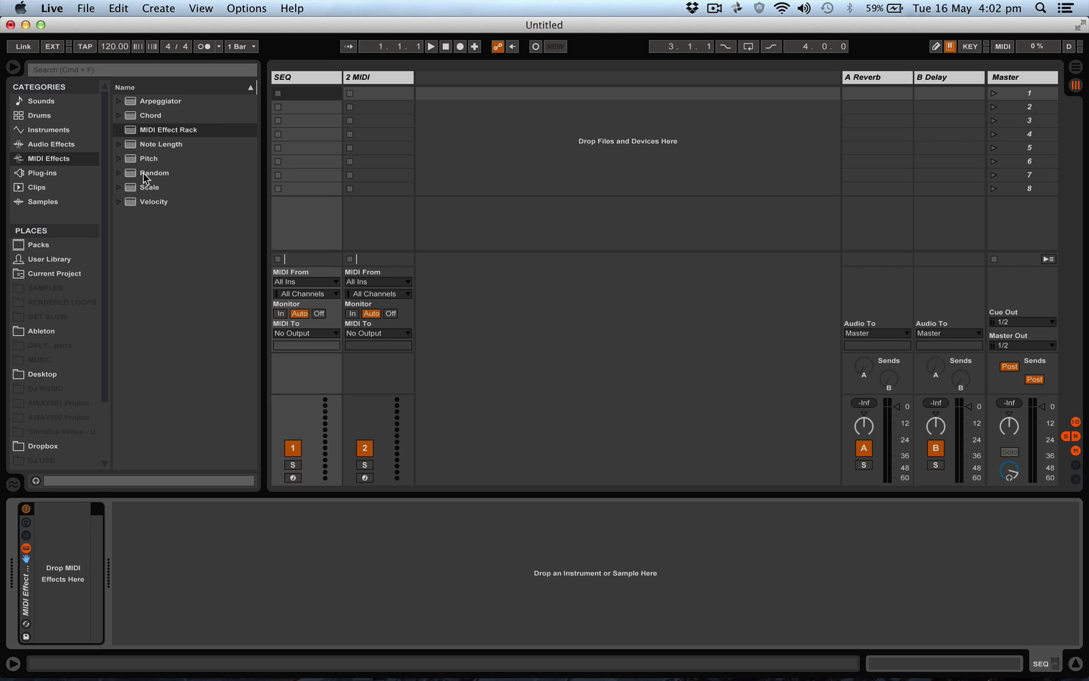
{"action": "left_click_drag", "start_coordinate": [144, 173], "coordinate": [54, 565]}
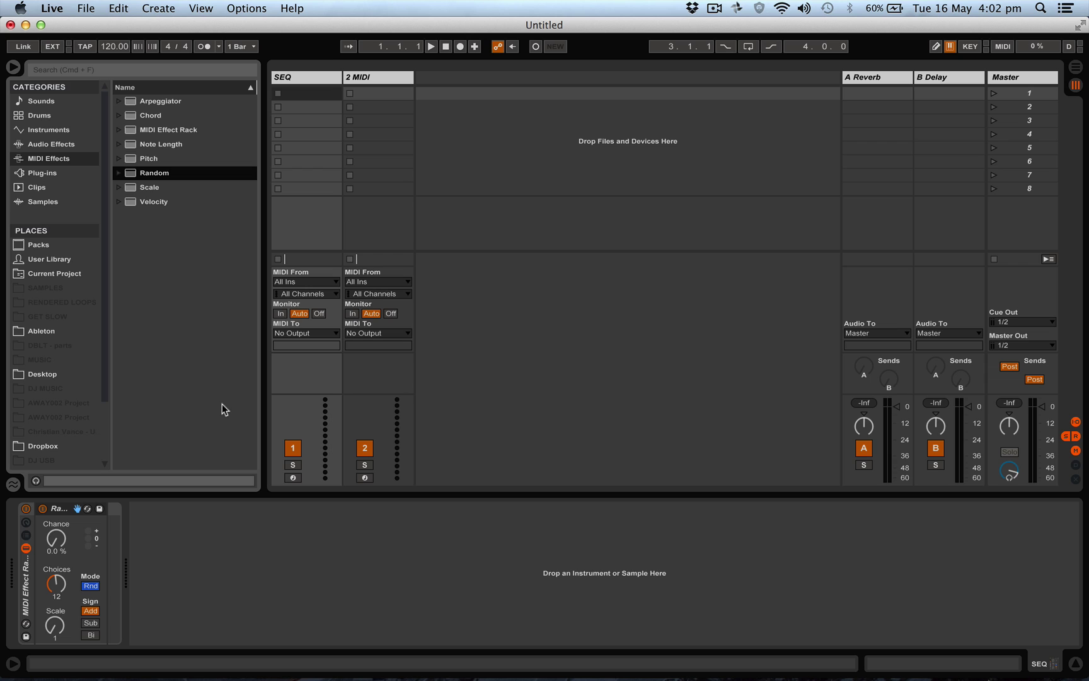
- Add the Velocity MIDI effect into the rack directly after Random
{"action": "left_click", "coordinate": [157, 202]}
{"action": "mouse_move", "coordinate": [158, 204]}
{"action": "left_mouse_down"}
{"action": "mouse_move", "coordinate": [167, 372]}
{"action": "mouse_move", "coordinate": [122, 554]}
{"action": "mouse_move", "coordinate": [109, 556]}
{"action": "mouse_move", "coordinate": [101, 540]}
{"action": "left_mouse_up"}
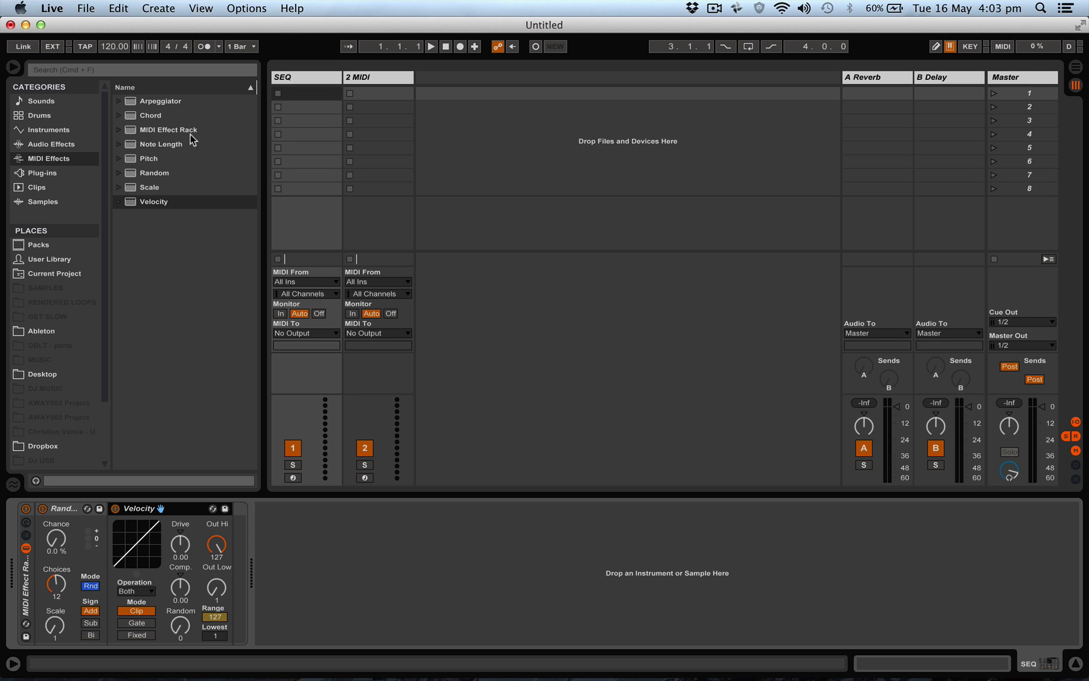
- Insert Minor Pentatonic Scale before Velocity, show the rack's eight macros, and select 2 MIDI
{"action": "left_click", "coordinate": [120, 187]}
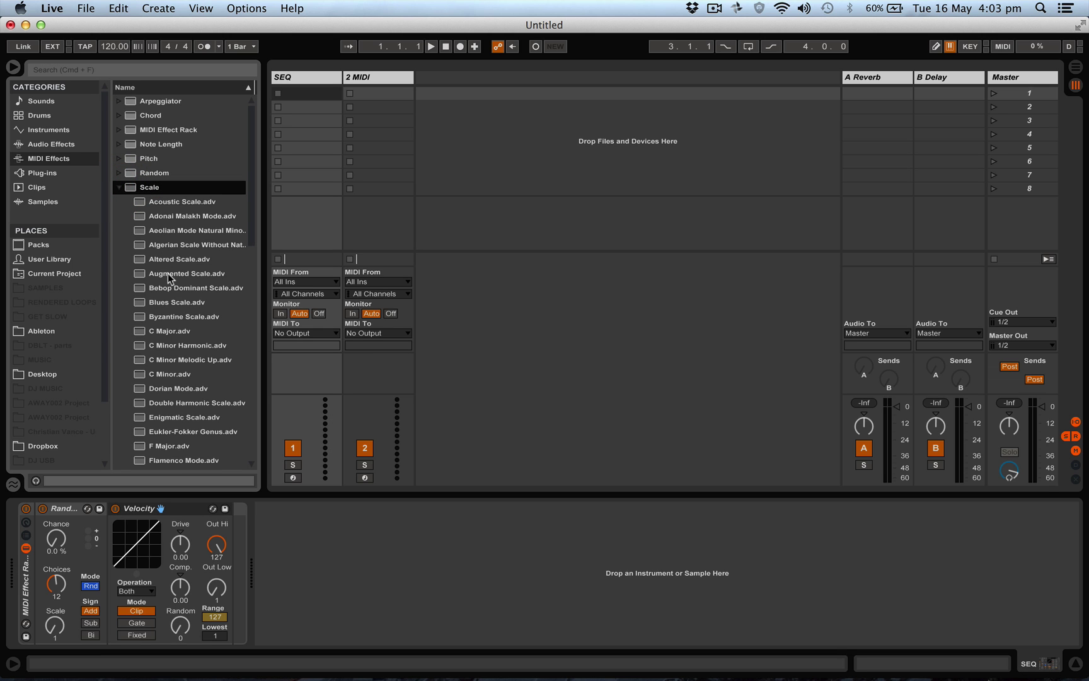
{"action": "scroll", "coordinate": [174, 353], "scroll_direction": "down", "scroll_amount": 5}
{"action": "scroll", "coordinate": [174, 360], "scroll_direction": "down", "scroll_amount": 3}
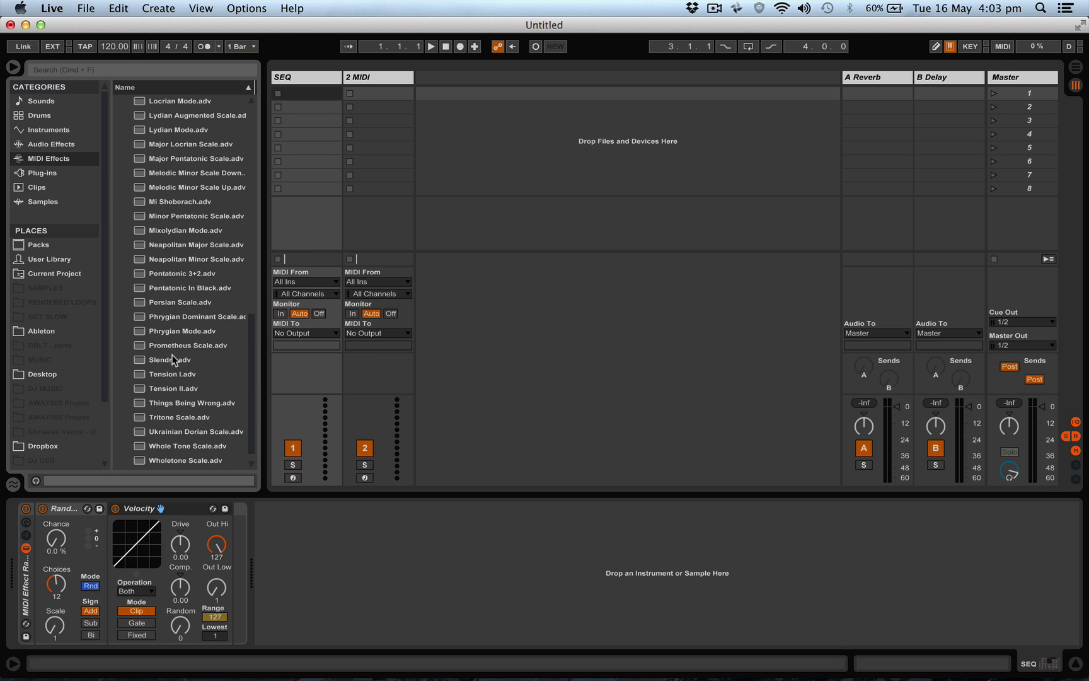
{"action": "scroll", "coordinate": [174, 360], "scroll_direction": "down", "scroll_amount": 1}
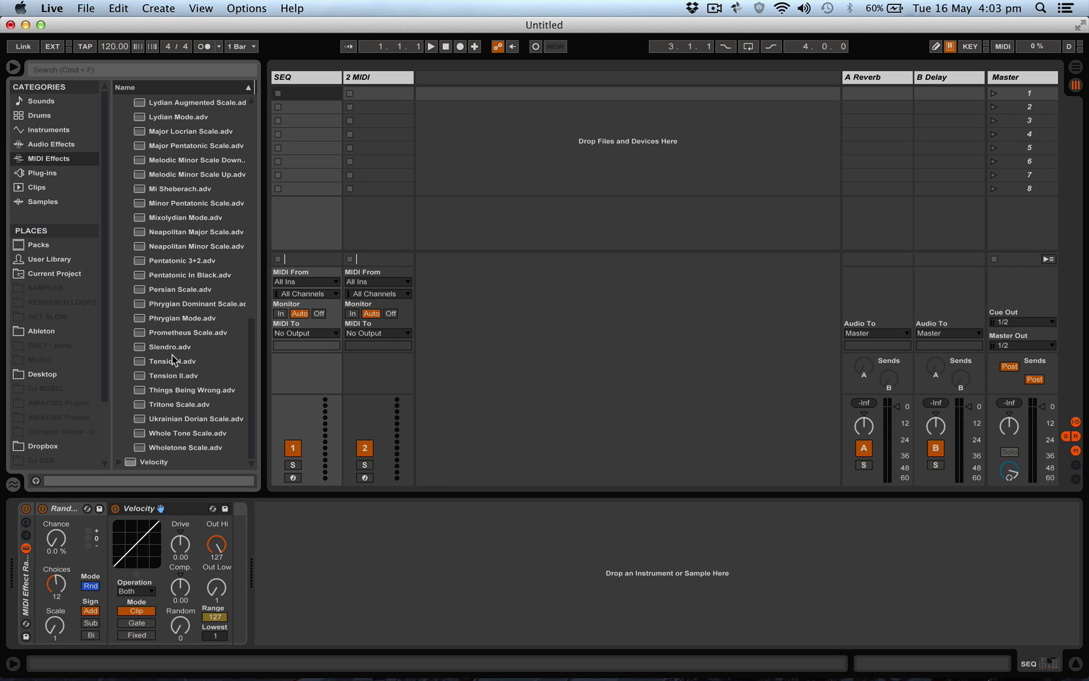
{"action": "left_click_drag", "start_coordinate": [187, 203], "coordinate": [109, 537]}
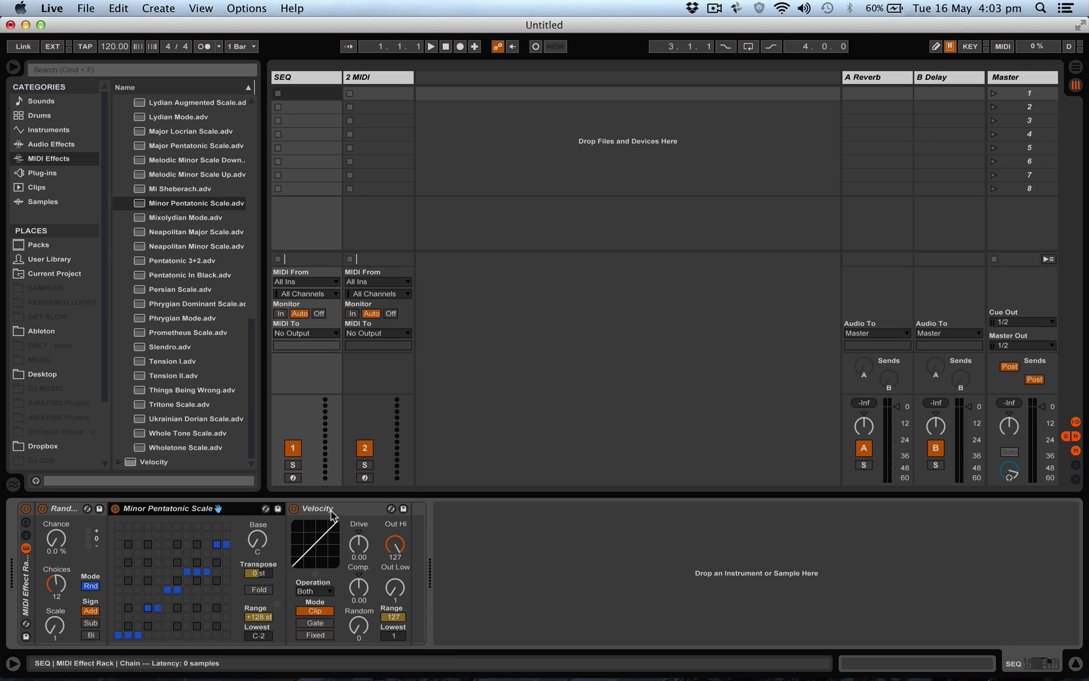
{"action": "left_click", "coordinate": [25, 525]}
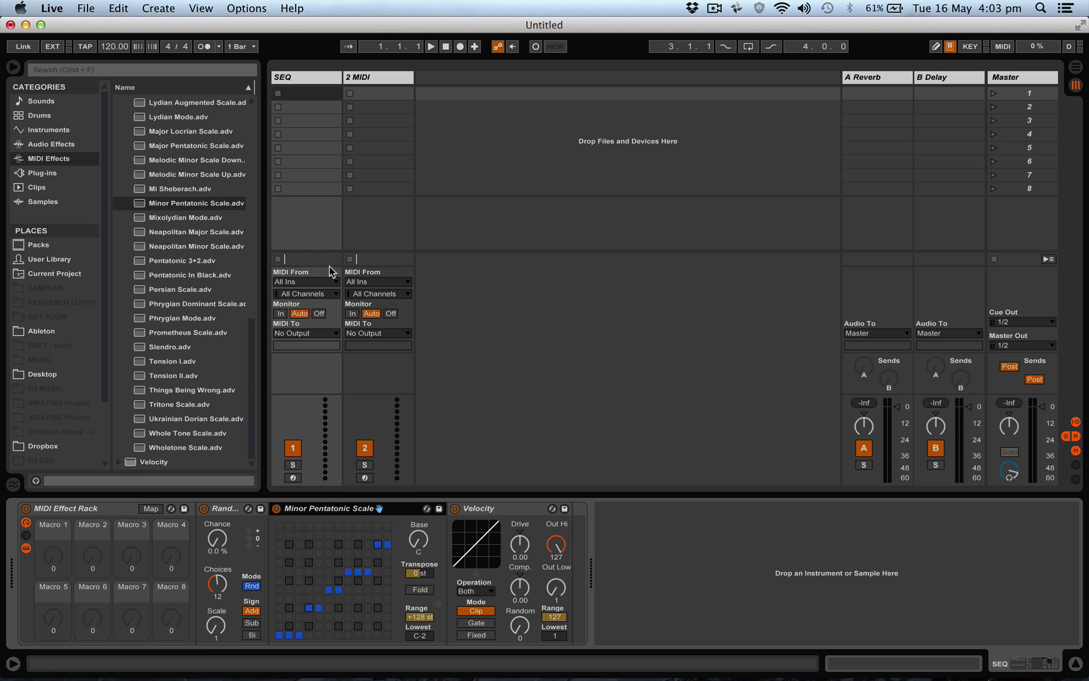
{"action": "left_click", "coordinate": [365, 93]}
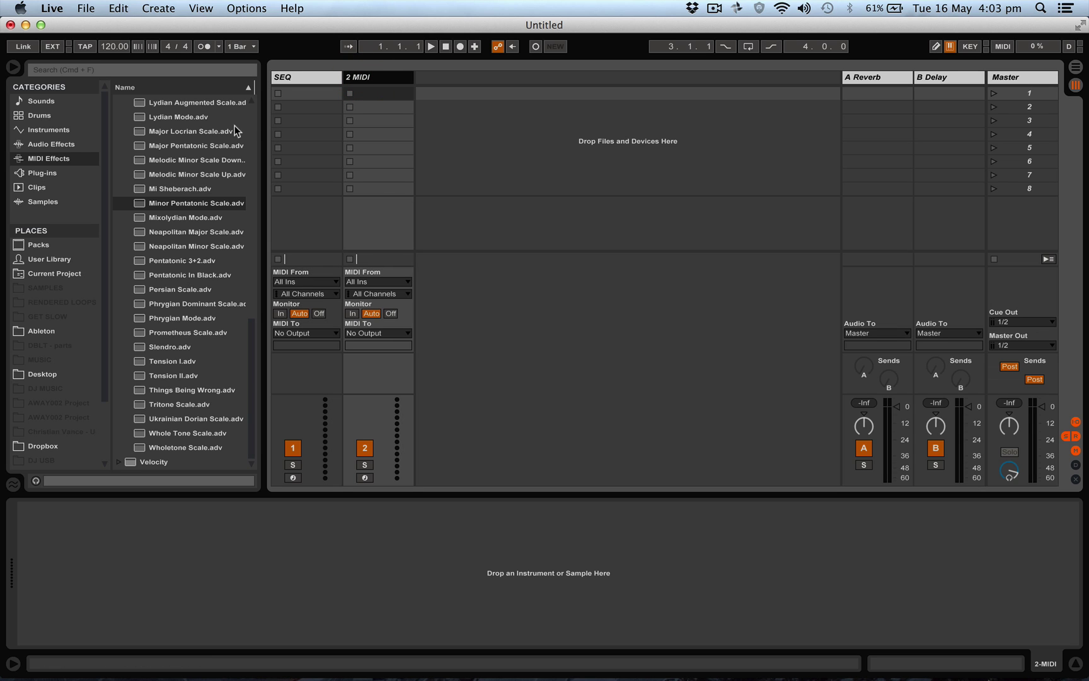
- Load the A.N.A plug-in synth onto the 2 MIDI track
{"action": "left_click", "coordinate": [39, 172]}
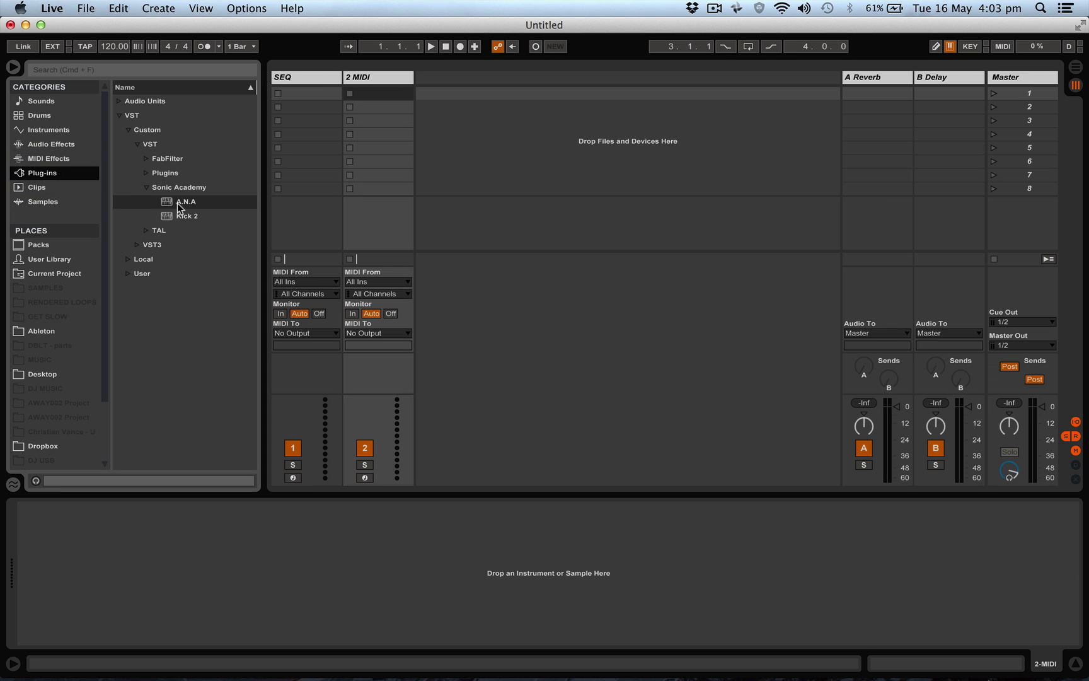
{"action": "left_click_drag", "start_coordinate": [183, 201], "coordinate": [387, 145]}
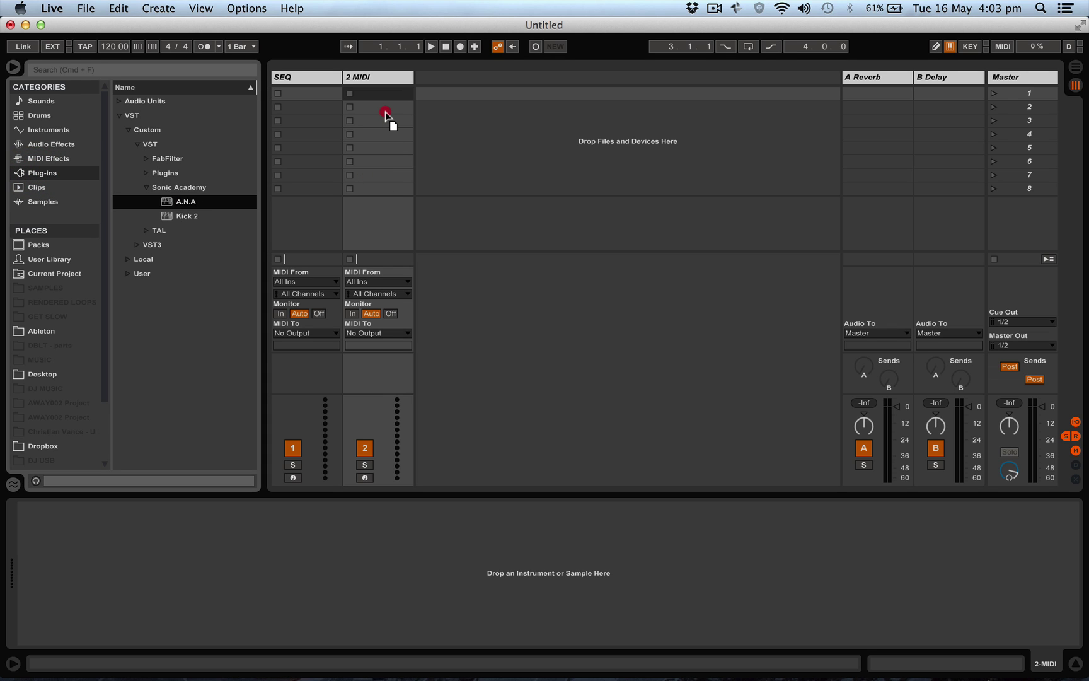
{"action": "left_click_drag", "start_coordinate": [385, 112], "coordinate": [384, 112]}
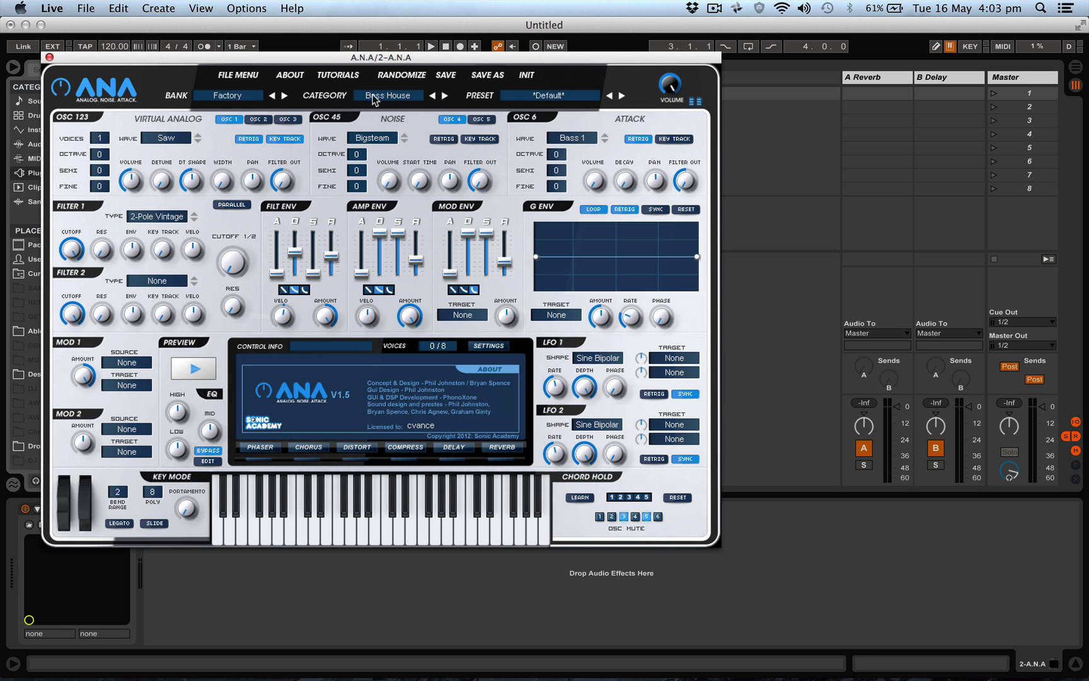
- Set A.N.A to the Atmosphere preset Monument, lower its volume to about 10%, and close it
{"action": "left_click", "coordinate": [376, 99]}
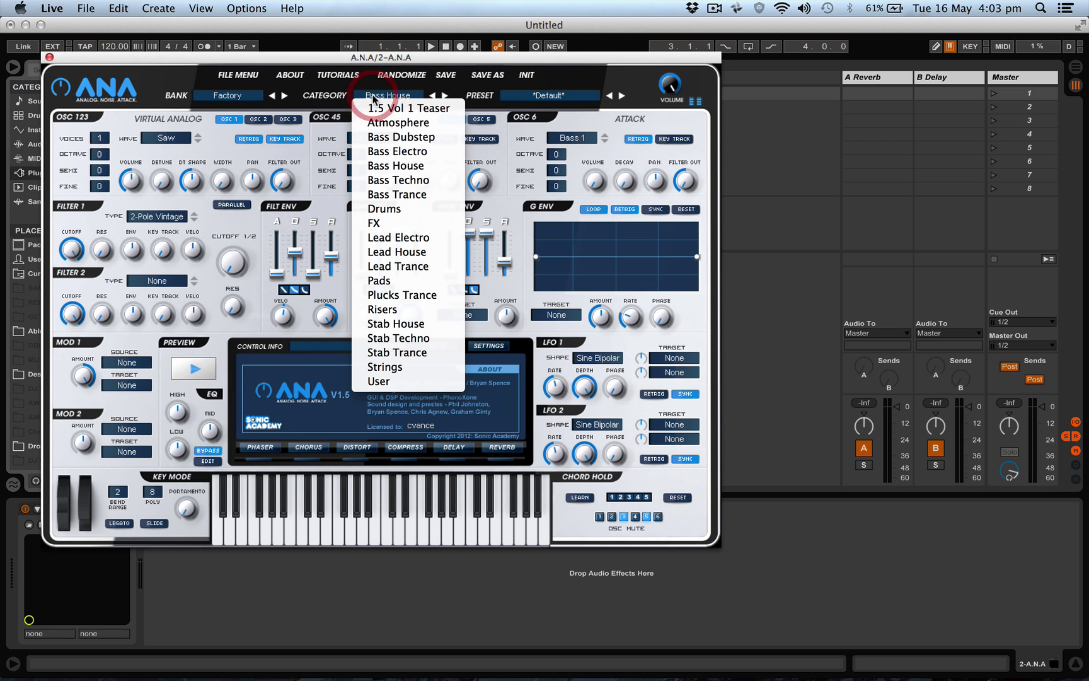
{"action": "left_click", "coordinate": [399, 126]}
{"action": "left_click", "coordinate": [561, 94]}
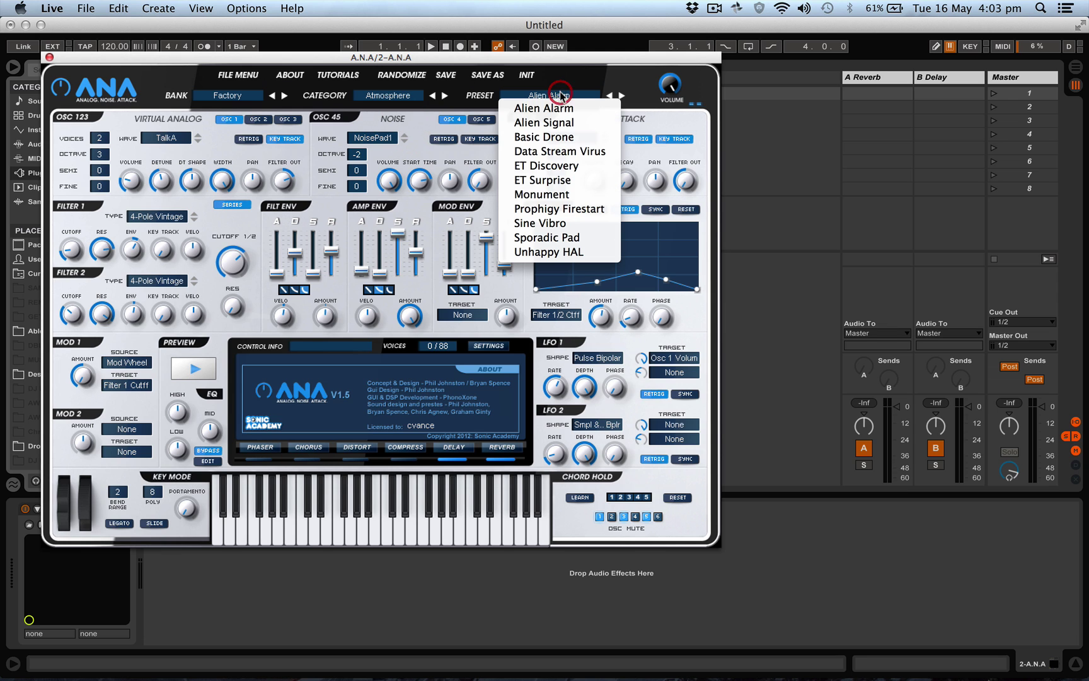
{"action": "left_click", "coordinate": [563, 196]}
{"action": "left_click_drag", "start_coordinate": [670, 104], "coordinate": [669, 108]}
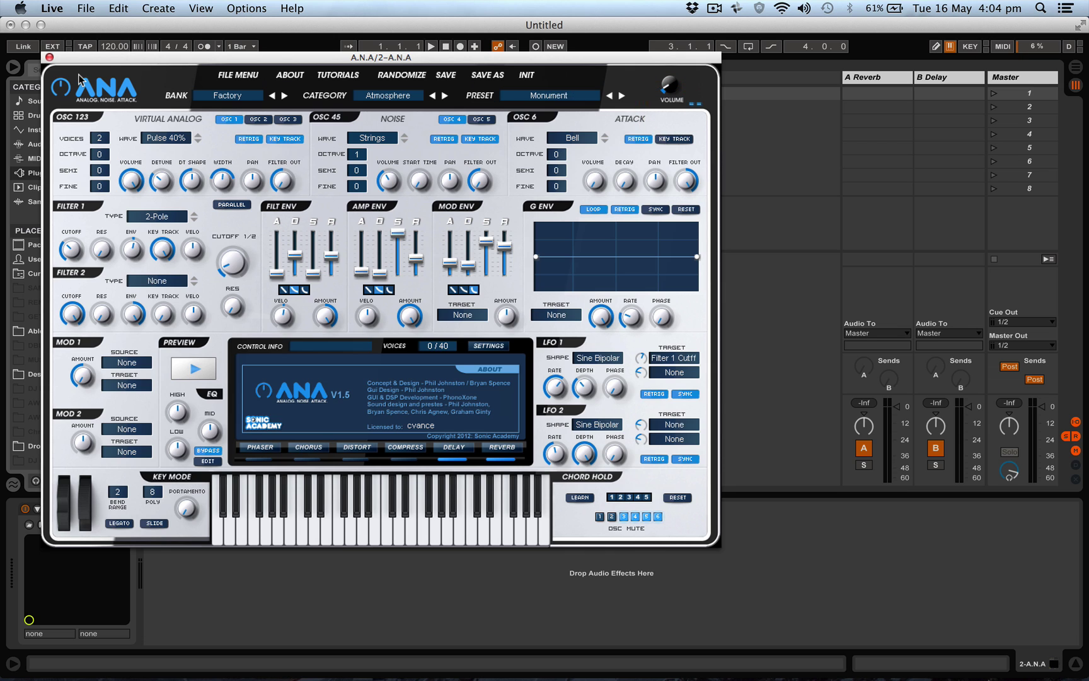
{"action": "left_click", "coordinate": [49, 57]}
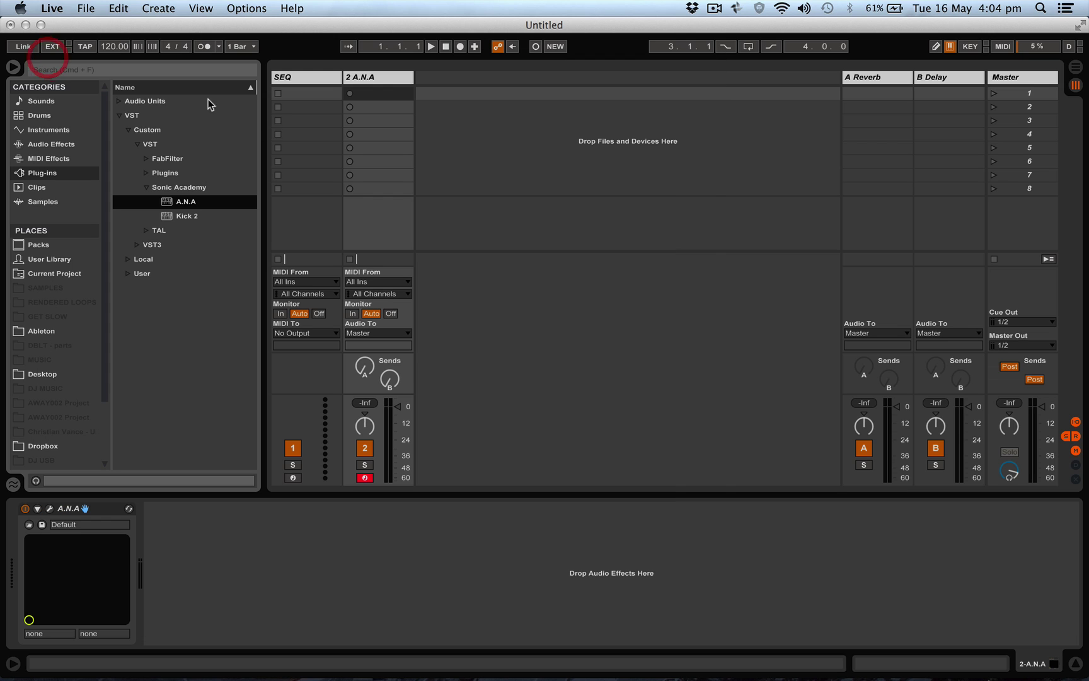
- Create a 0.0.1-long clip in SEQ's second slot with one C3 note, then launch scene 2
{"action": "double_click", "coordinate": [306, 107]}
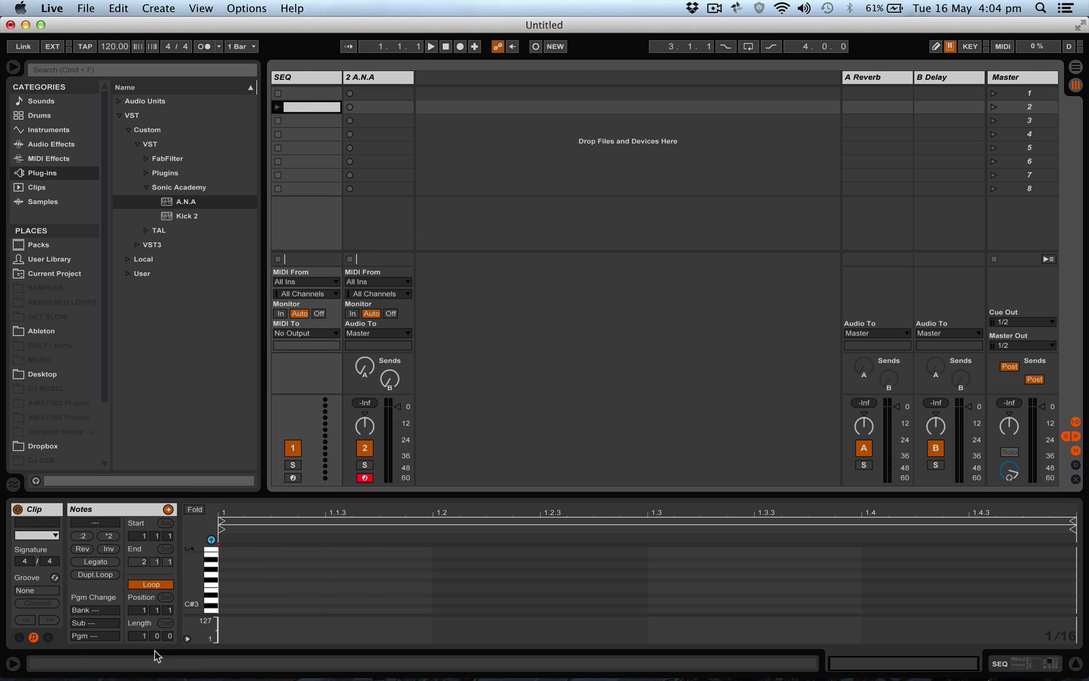
{"action": "left_click", "coordinate": [167, 635]}
{"action": "type", "text": "1"}
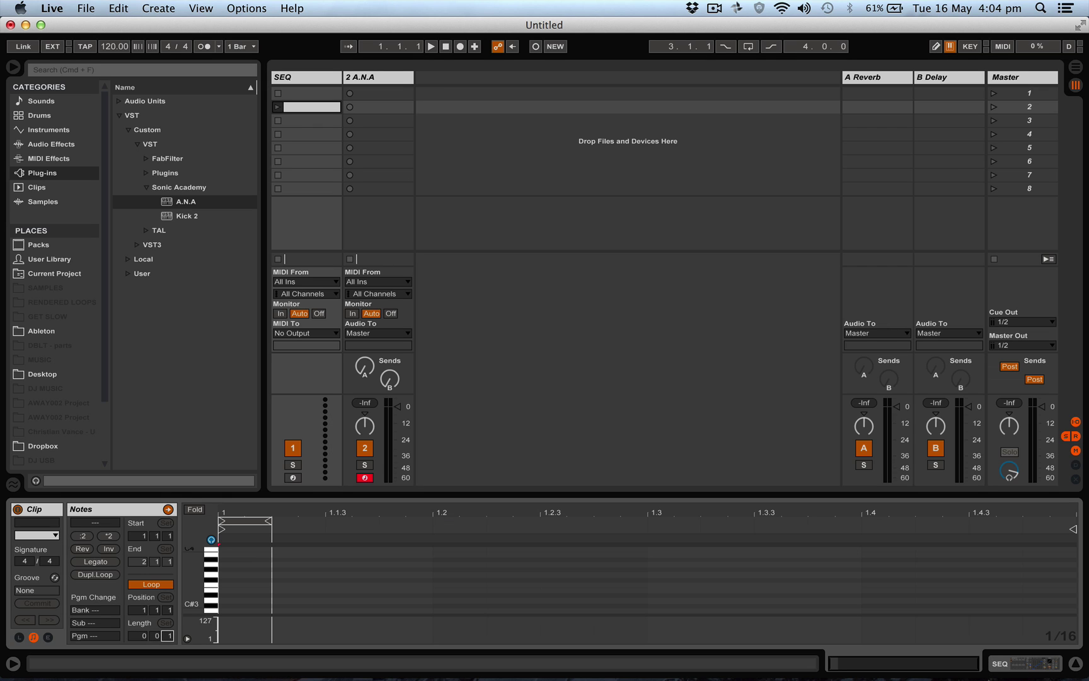
{"action": "double_click", "coordinate": [233, 610]}
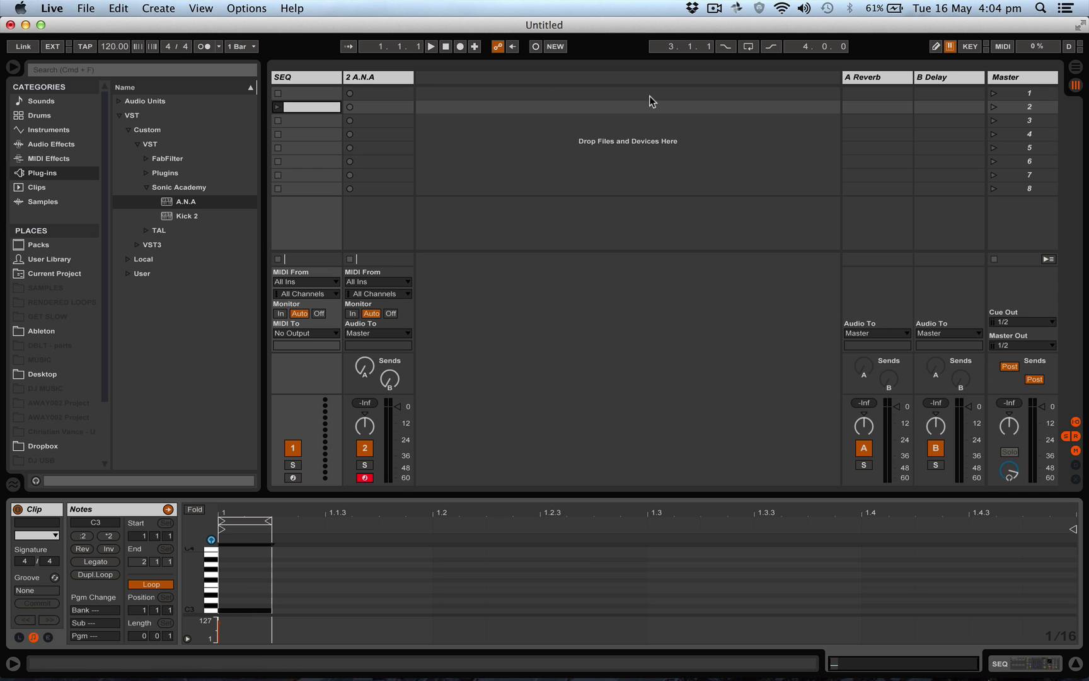
{"action": "left_click", "coordinate": [993, 107]}
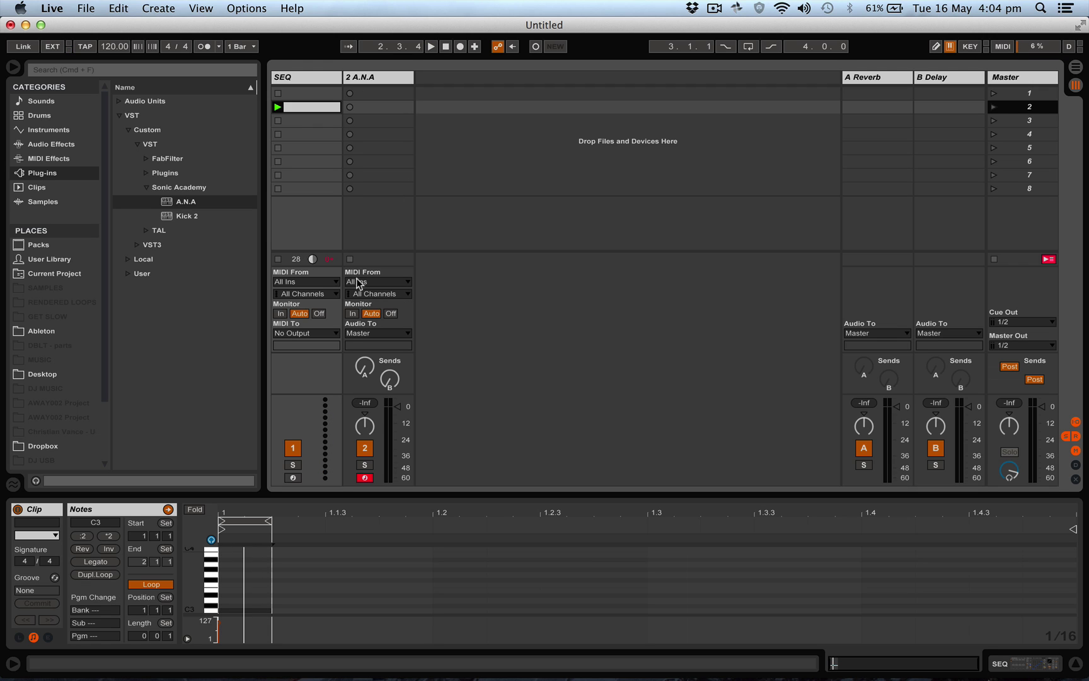
- Colour the 2 A.N.A track lime and set its MIDI From source to SEQ
{"action": "right_click", "coordinate": [367, 83]}
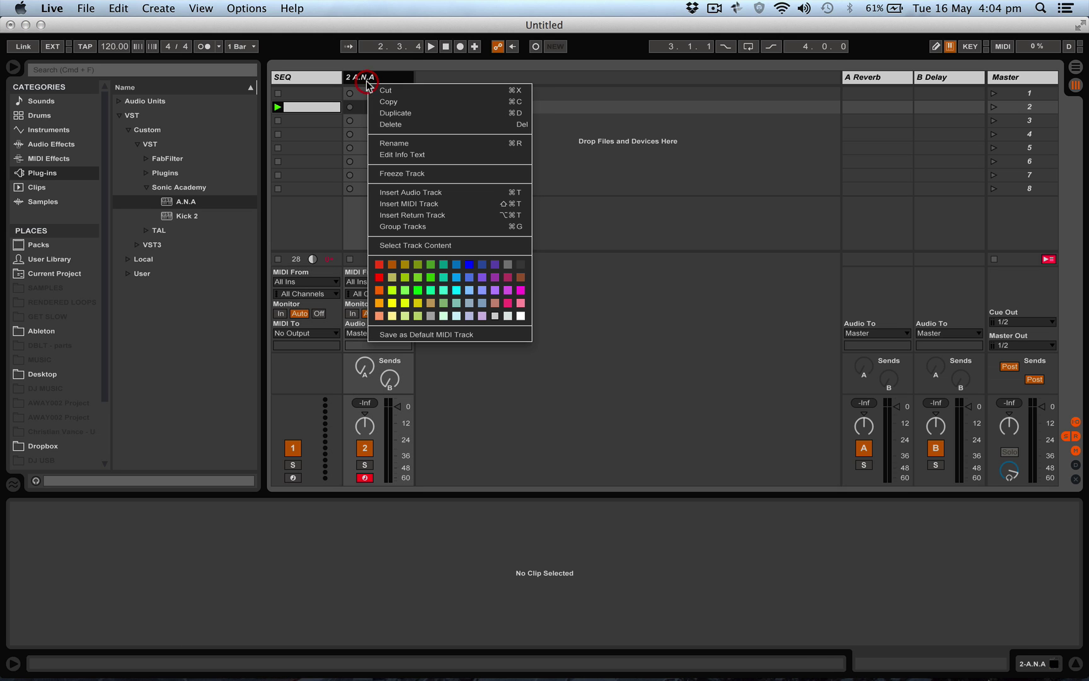
{"action": "left_click", "coordinate": [393, 289]}
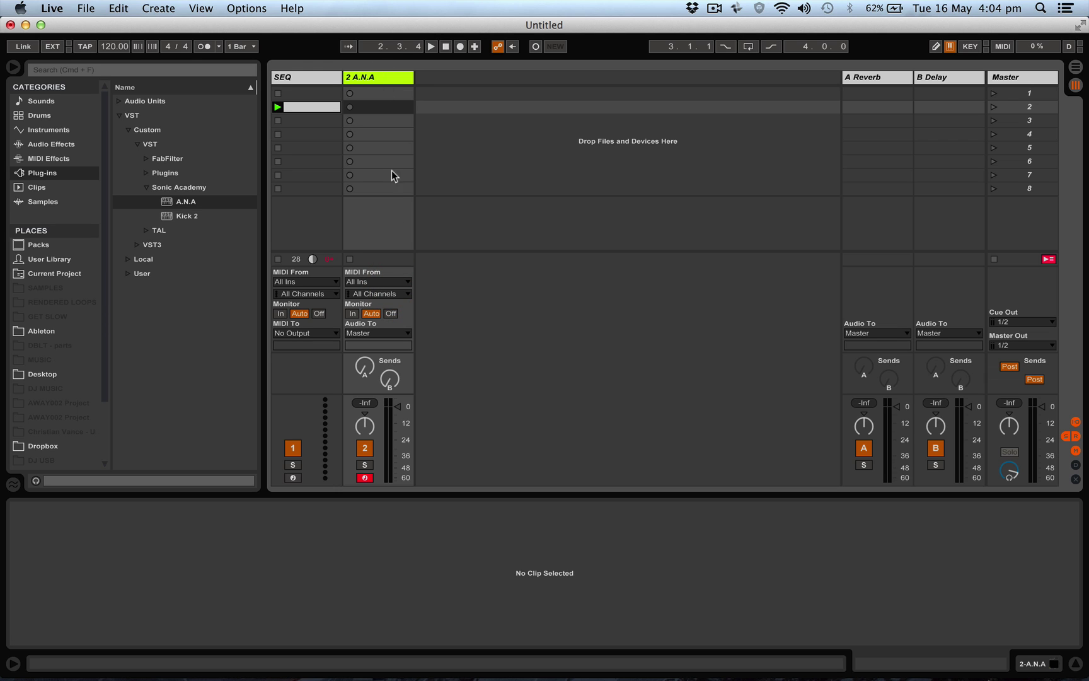
{"action": "left_click", "coordinate": [363, 281]}
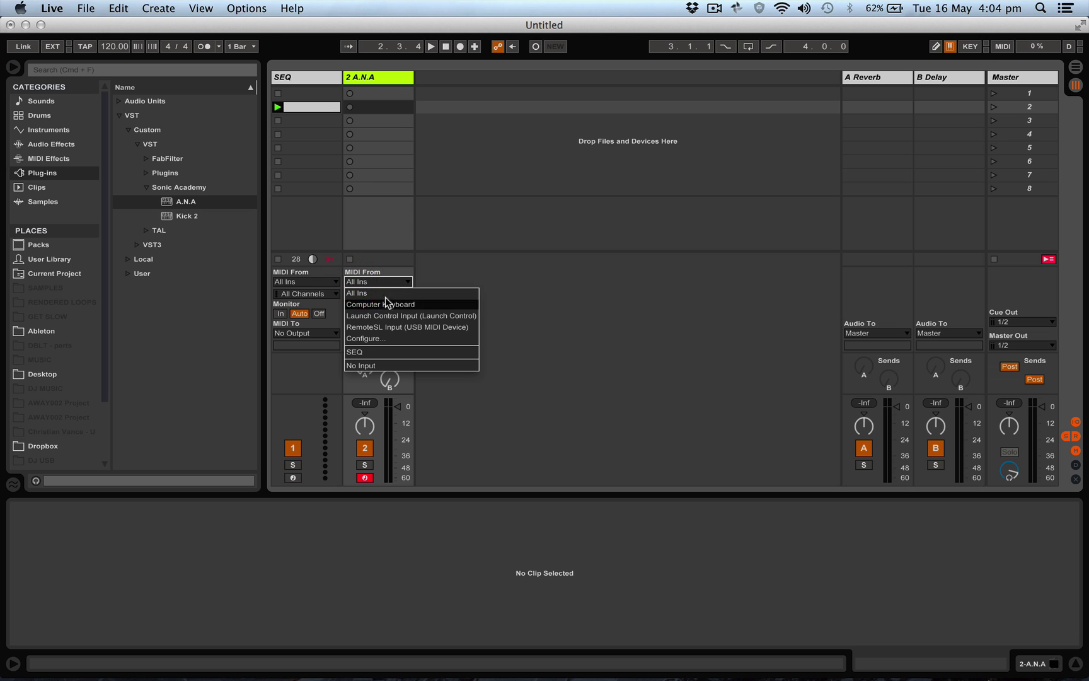
{"action": "left_click", "coordinate": [379, 352]}
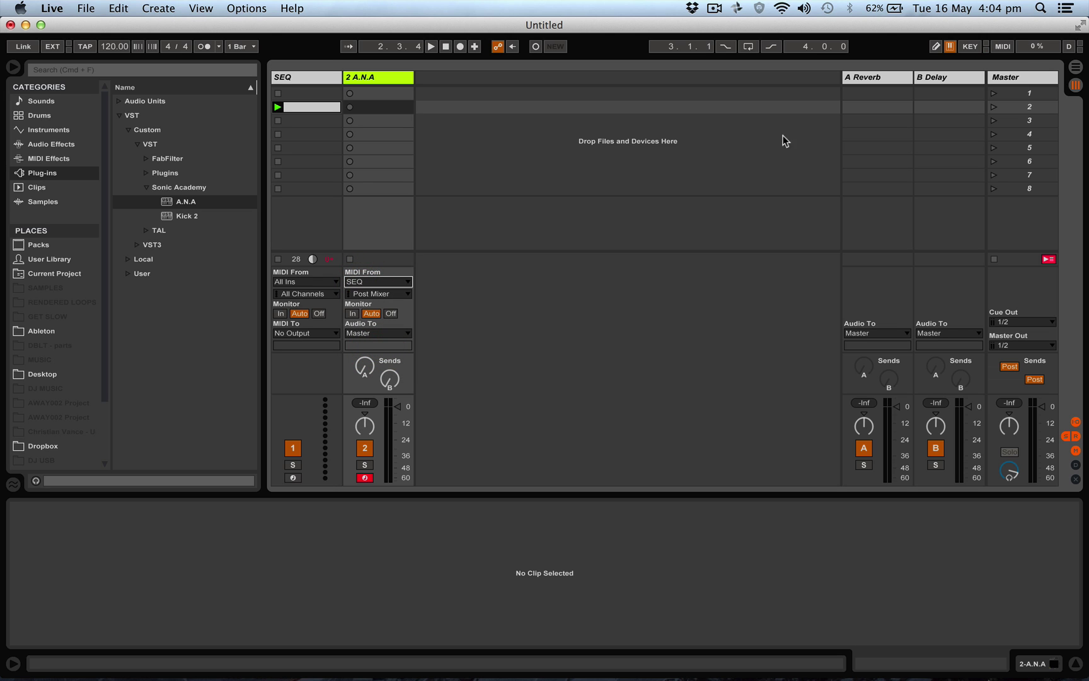
- Launch scene 2, open the SEQ clip's notes, then stop playback
{"action": "left_click", "coordinate": [994, 107]}
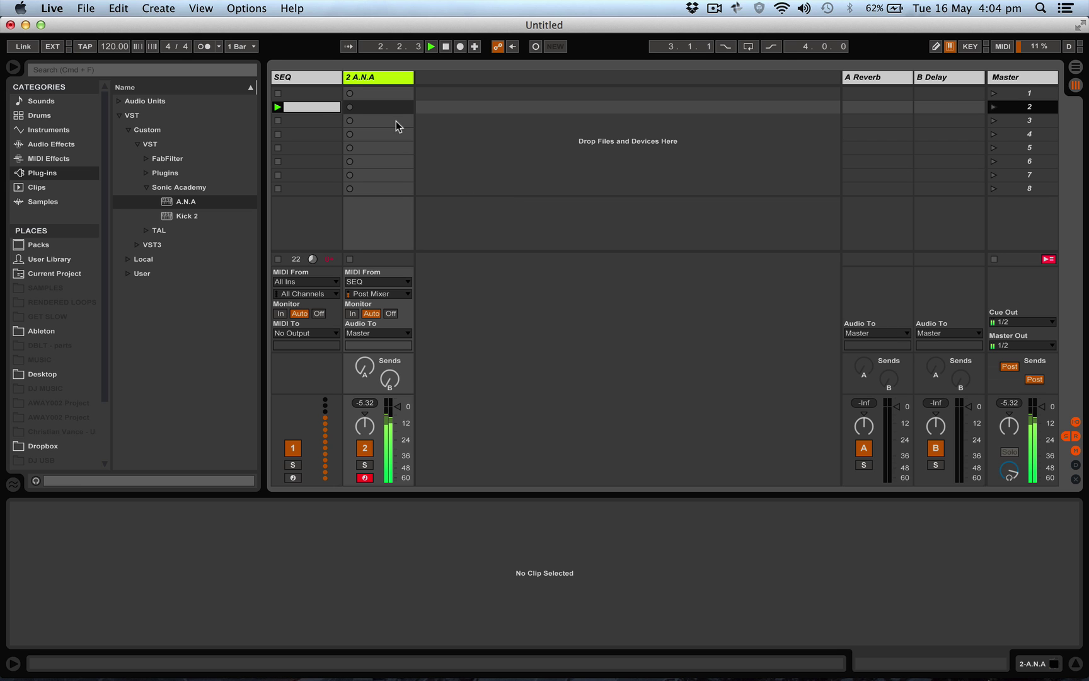
{"action": "left_click", "coordinate": [316, 108]}
{"action": "left_click", "coordinate": [243, 634]}
{"action": "key", "text": "space"}
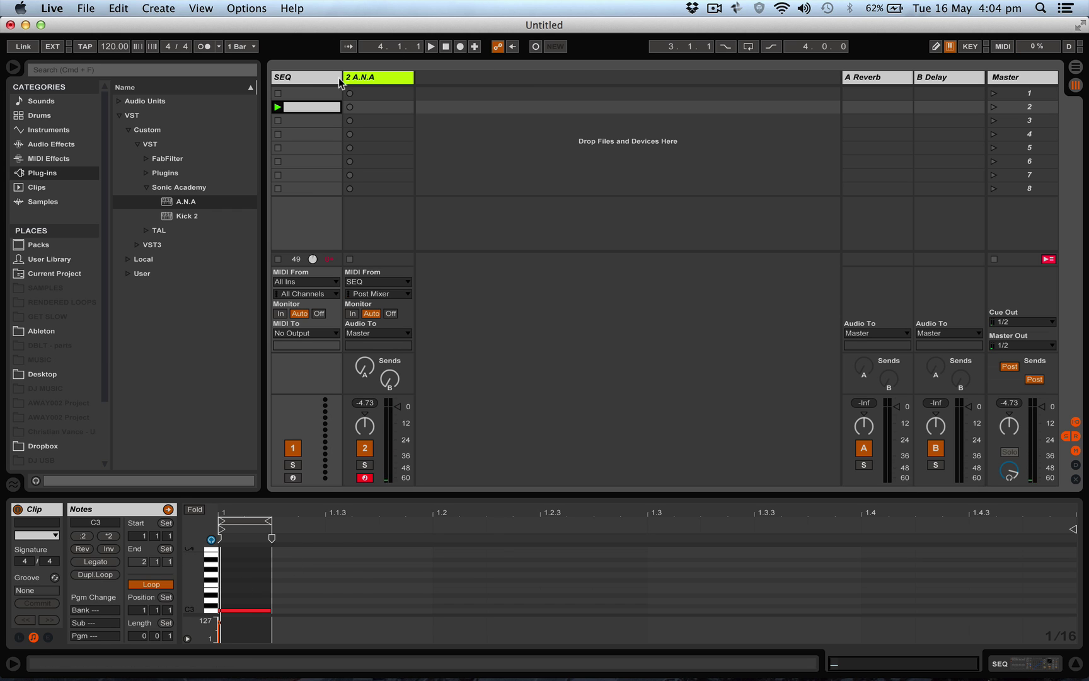
- Play and tweak Random's Chance, Choices and Scale, leaving Chance 0.0%, Choices 1, Scale 1
{"action": "left_click", "coordinate": [308, 78]}
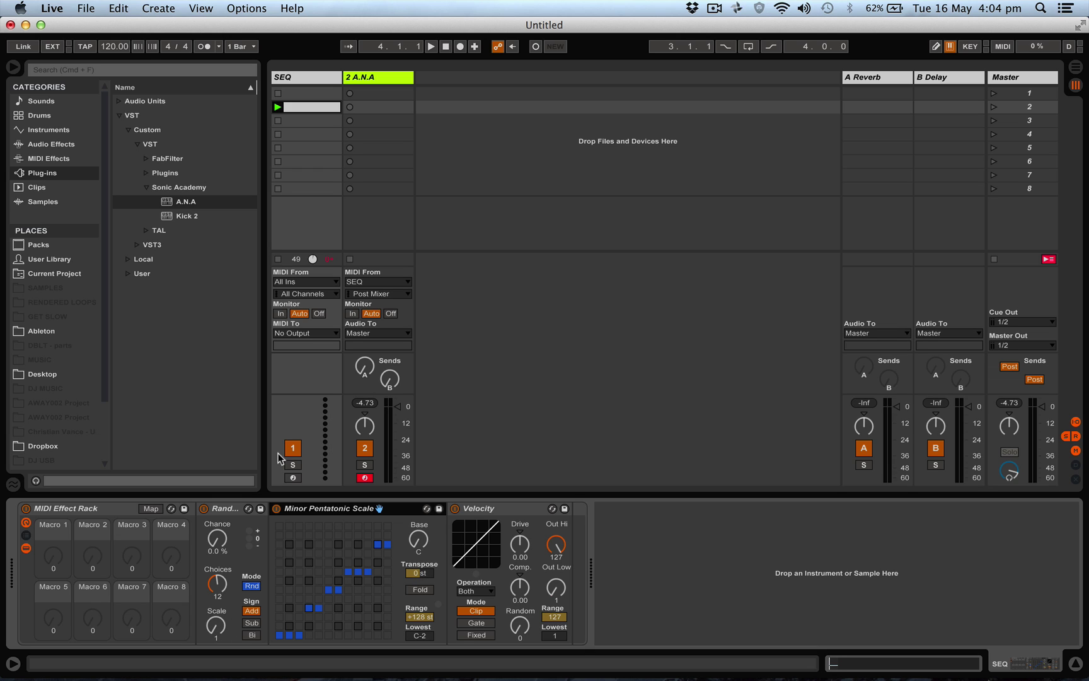
{"action": "key", "text": "space"}
{"action": "left_click_drag", "start_coordinate": [217, 538], "coordinate": [217, 490]}
{"action": "mouse_move", "coordinate": [217, 571]}
{"action": "left_mouse_down"}
{"action": "mouse_move", "coordinate": [218, 602]}
{"action": "mouse_move", "coordinate": [220, 561]}
{"action": "left_mouse_up"}
{"action": "mouse_move", "coordinate": [222, 623]}
{"action": "left_mouse_down"}
{"action": "mouse_move", "coordinate": [222, 596]}
{"action": "mouse_move", "coordinate": [218, 605]}
{"action": "left_mouse_up"}
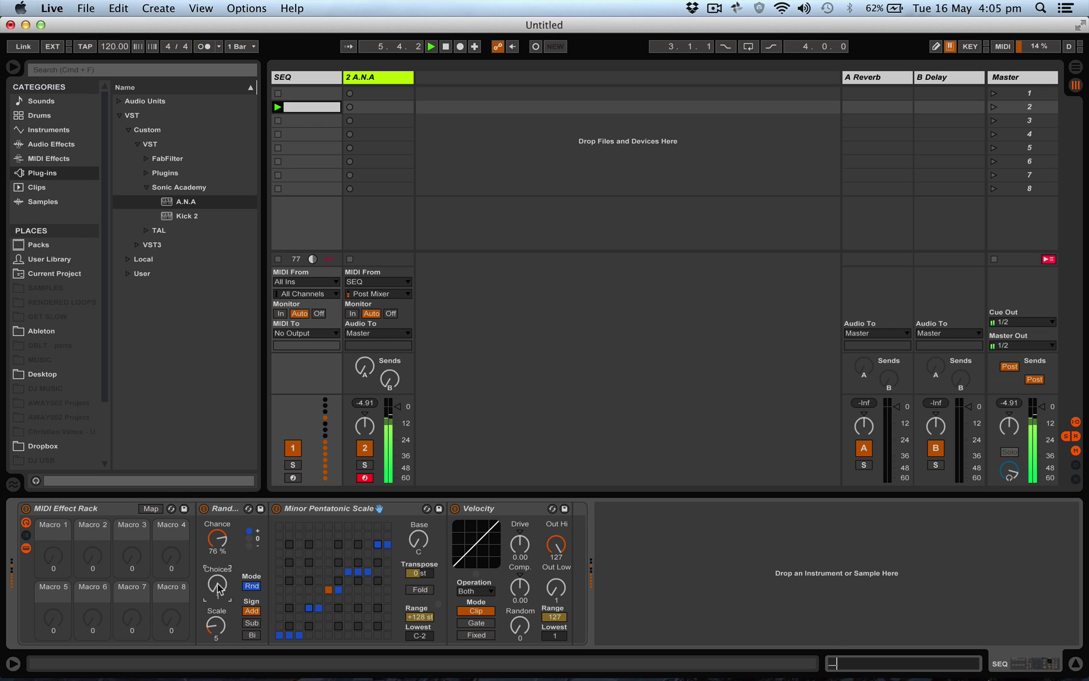
{"action": "left_click_drag", "start_coordinate": [217, 538], "coordinate": [217, 571]}
{"action": "left_click_drag", "start_coordinate": [216, 624], "coordinate": [215, 636]}
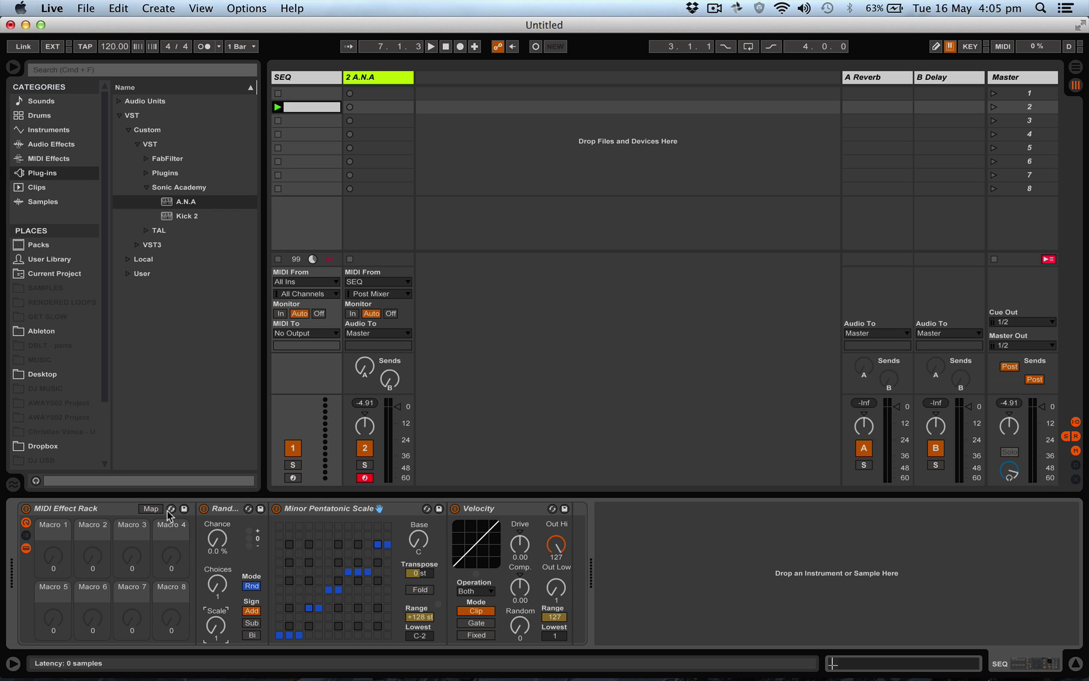
- Map the Random device's Chance parameter to Macro 1
{"action": "left_click", "coordinate": [151, 508]}
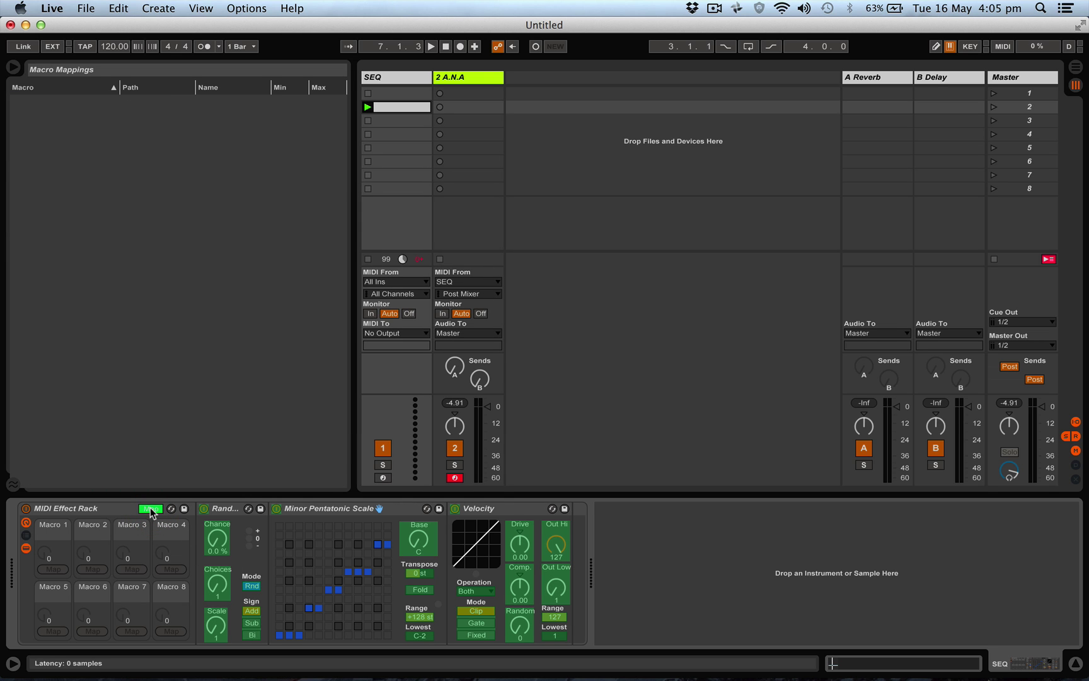
{"action": "right_click", "coordinate": [215, 537]}
{"action": "left_click", "coordinate": [264, 445]}
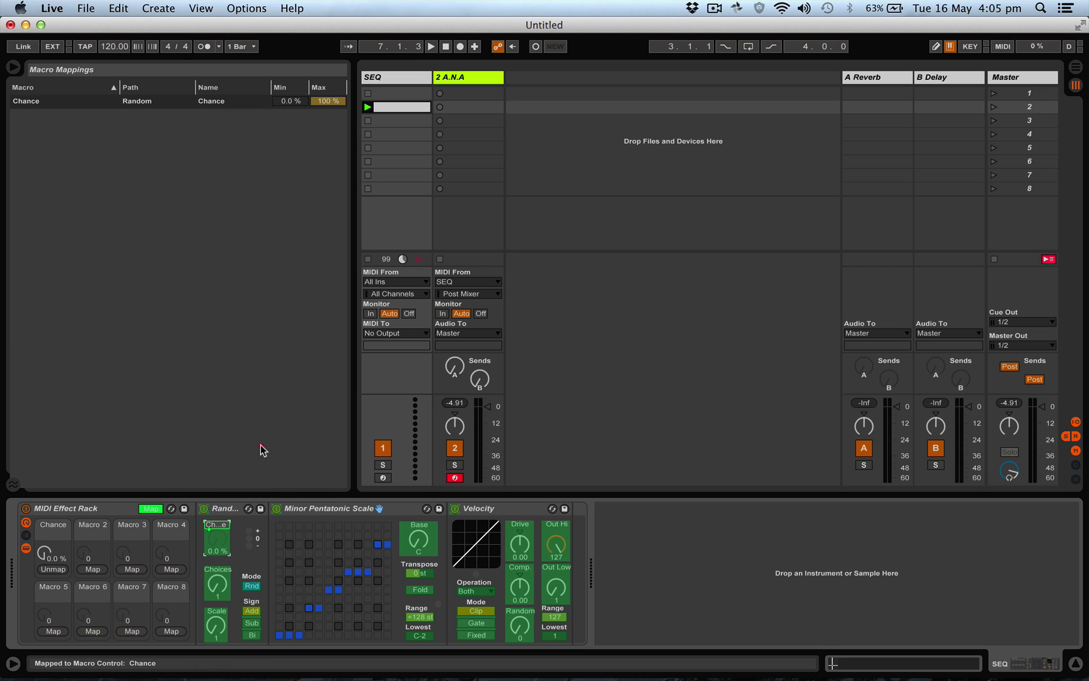
- Colour Macro 1 salmon and rename it Random
{"action": "right_click", "coordinate": [56, 531]}
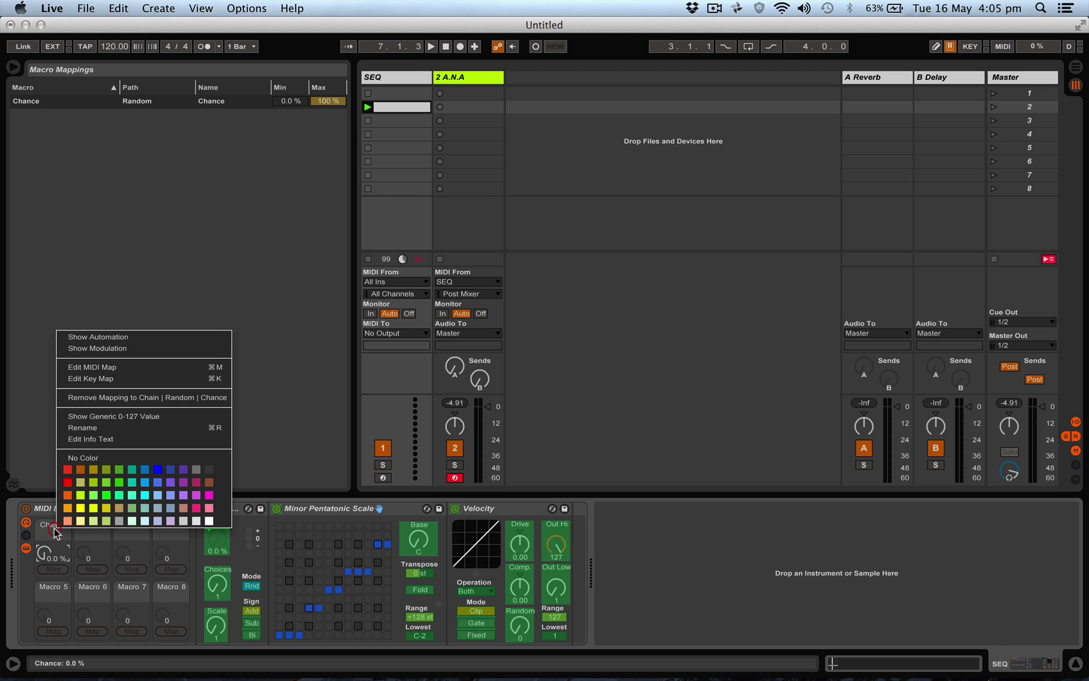
{"action": "left_click", "coordinate": [67, 520]}
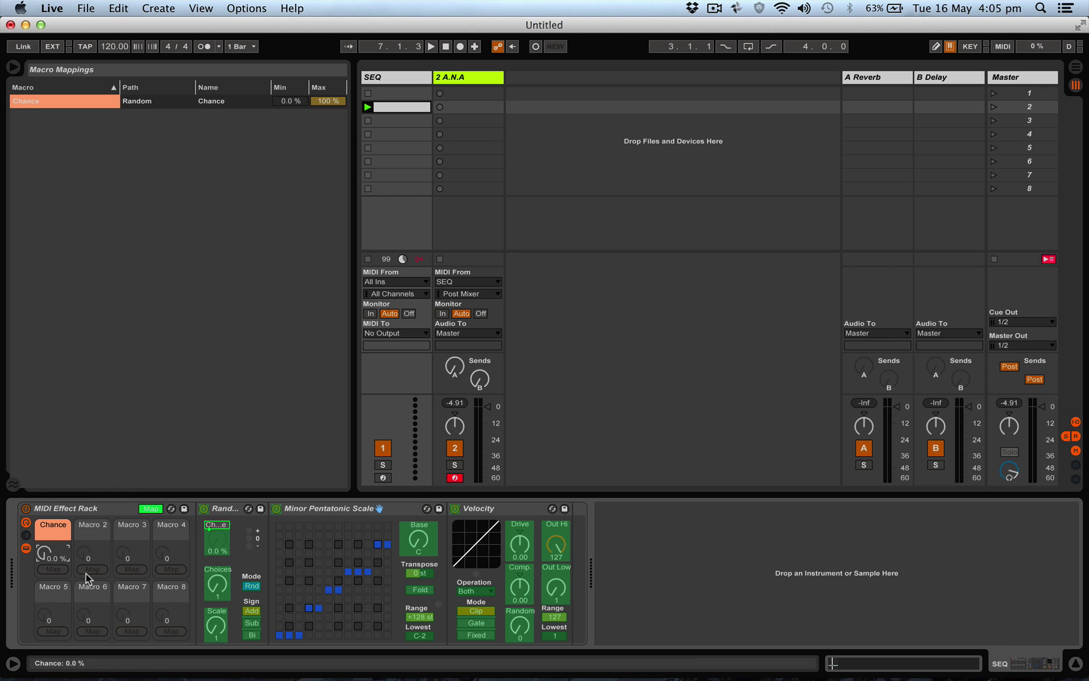
{"action": "right_click", "coordinate": [51, 530]}
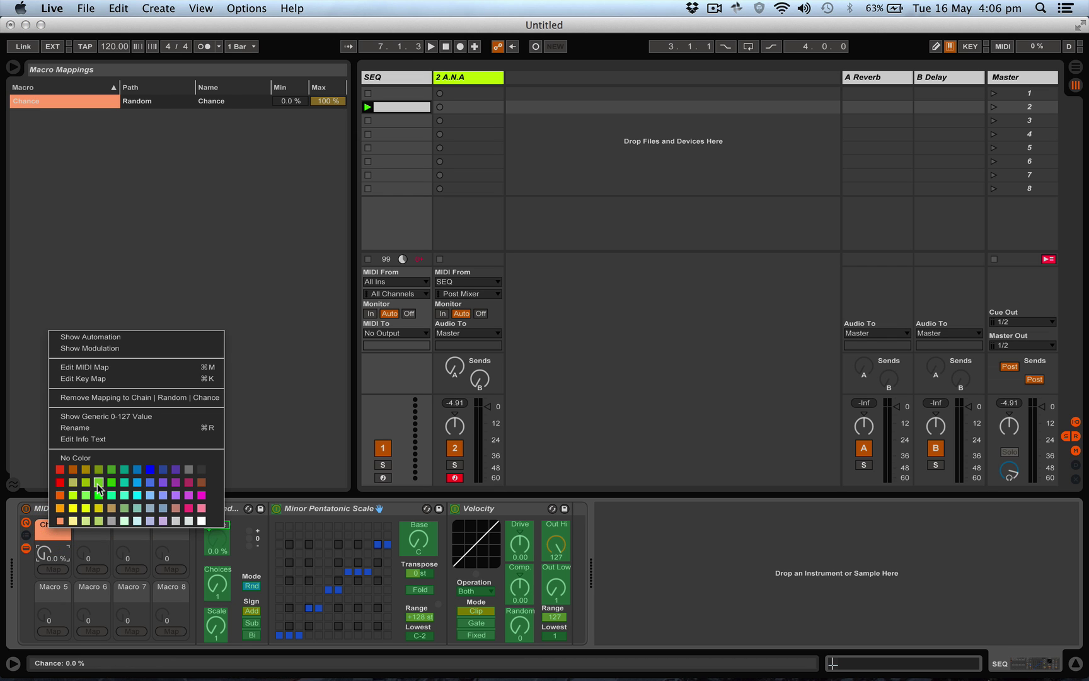
{"action": "left_click", "coordinate": [110, 429]}
{"action": "type", "text": "Random"}
{"action": "key", "text": "Return"}
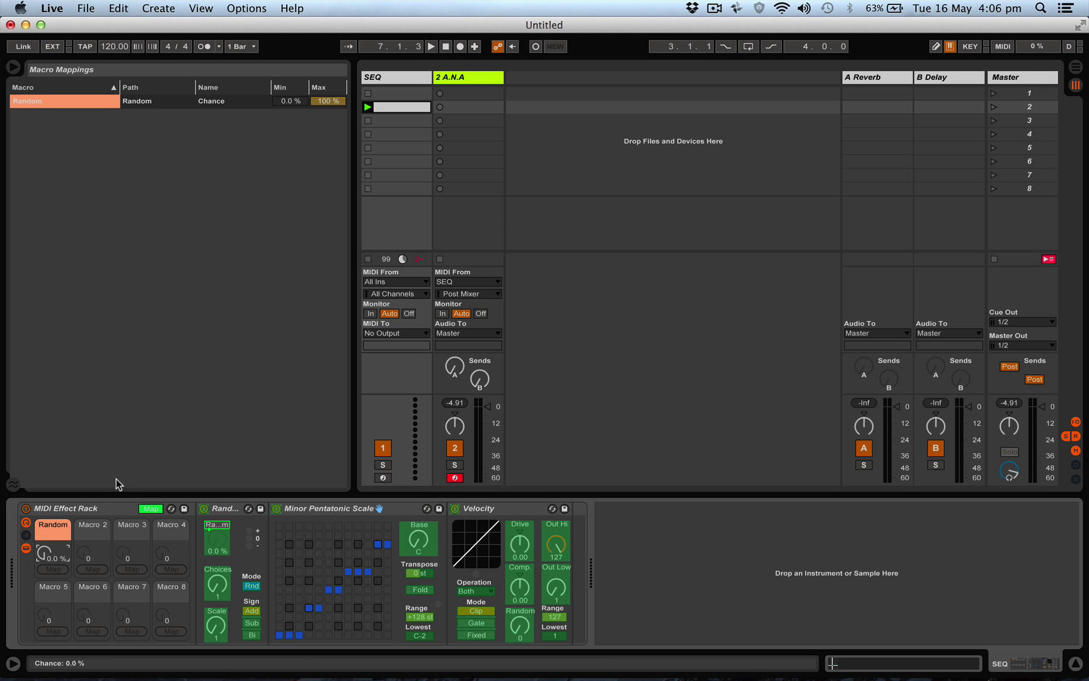
{"action": "left_click", "coordinate": [93, 536]}
- Map Velocity's Random amount (0–64) to Macro 2, name it Velocity Groove, colour it yellow
{"action": "right_click", "coordinate": [520, 625]}
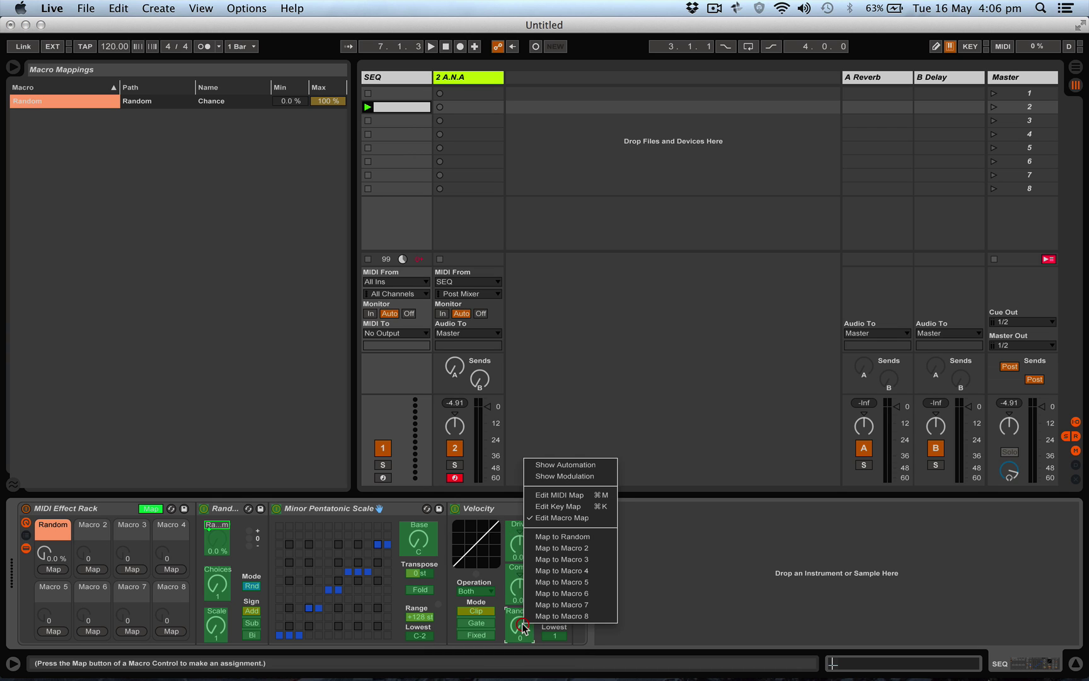
{"action": "left_click", "coordinate": [570, 549]}
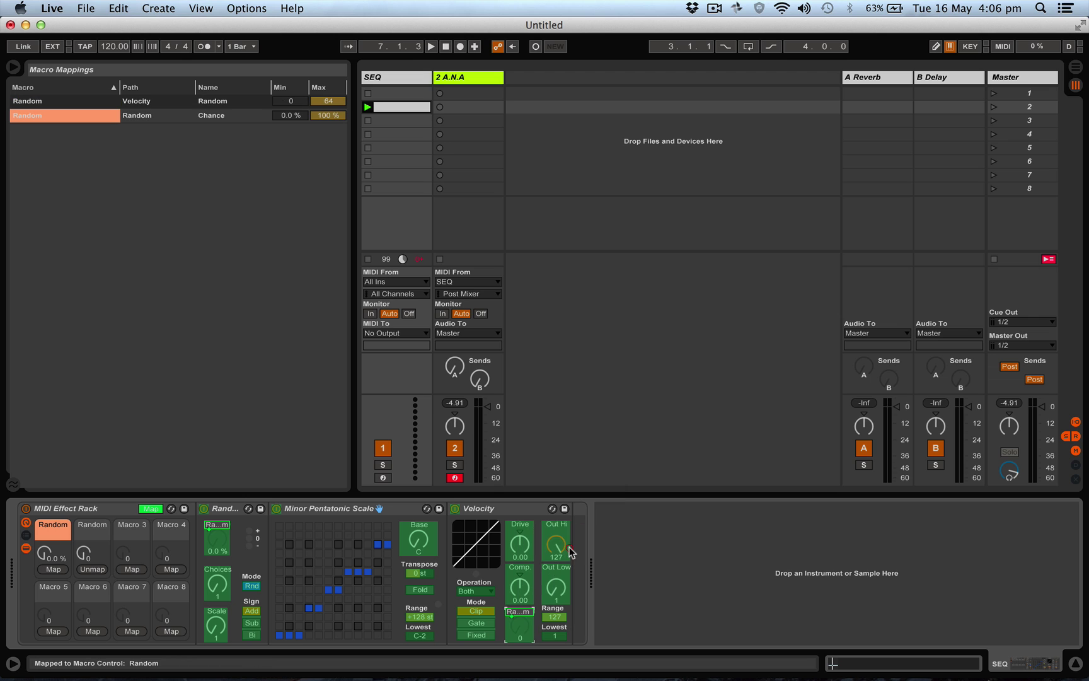
{"action": "right_click", "coordinate": [87, 532]}
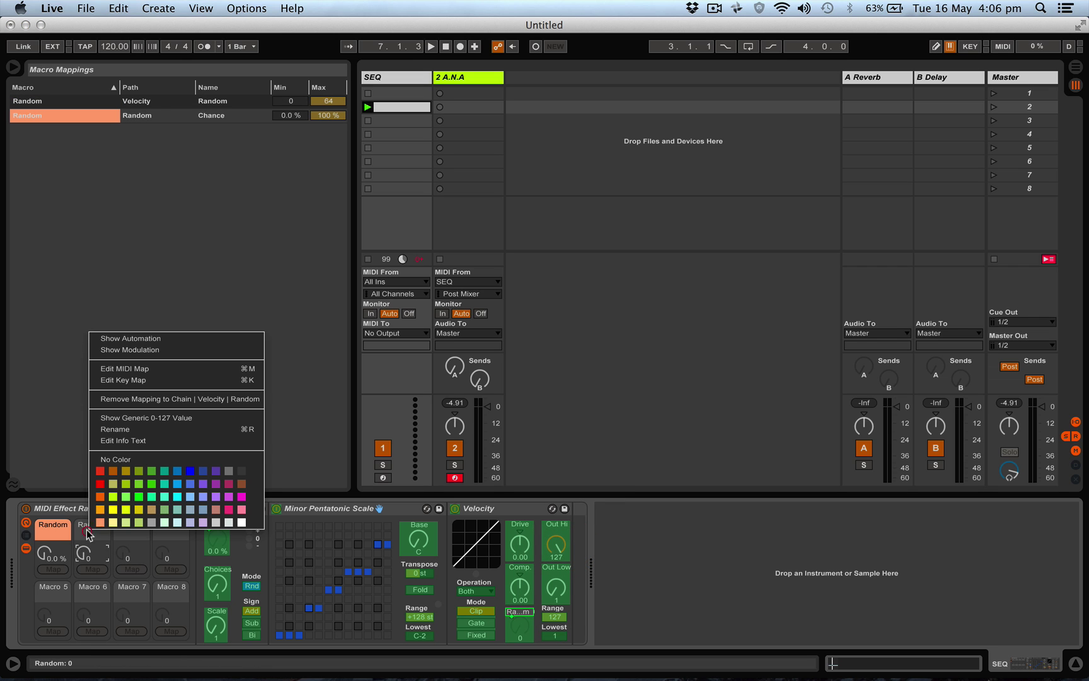
{"action": "left_click", "coordinate": [124, 429]}
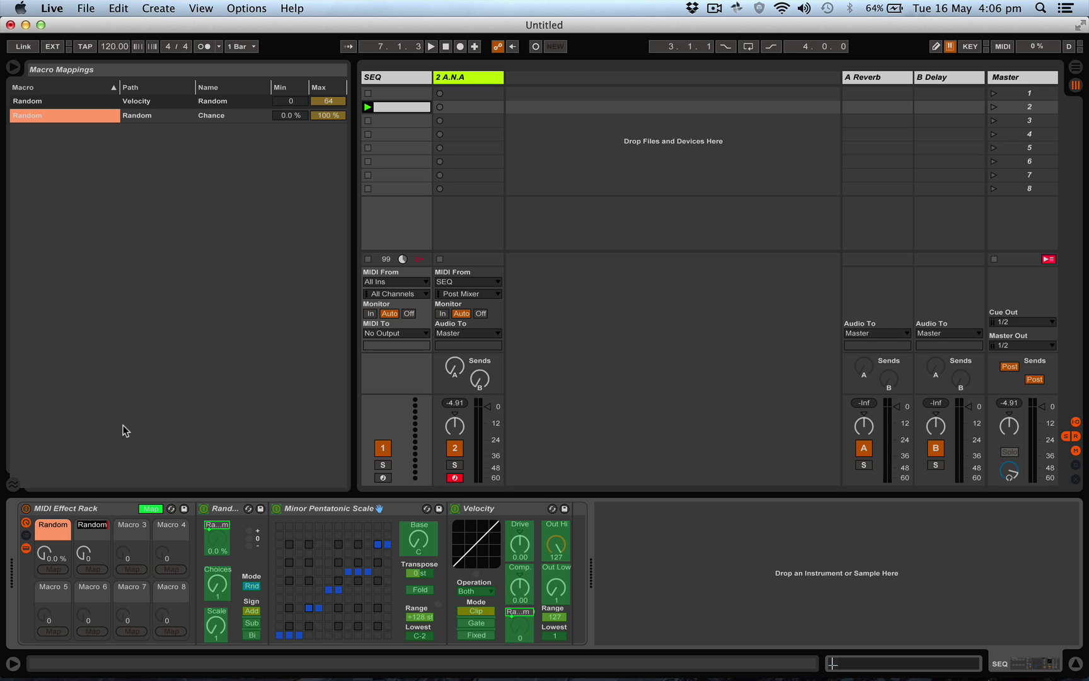
{"action": "type", "text": "Velocity Groove"}
{"action": "key", "text": "Return"}
{"action": "right_click", "coordinate": [93, 528]}
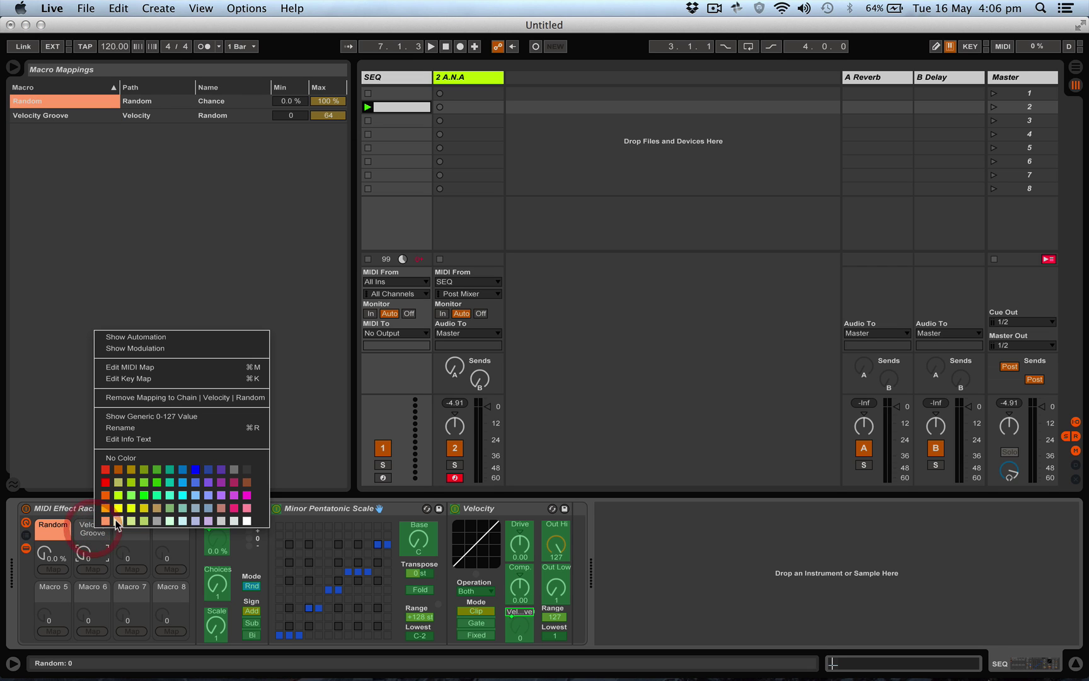
{"action": "left_click", "coordinate": [116, 519]}
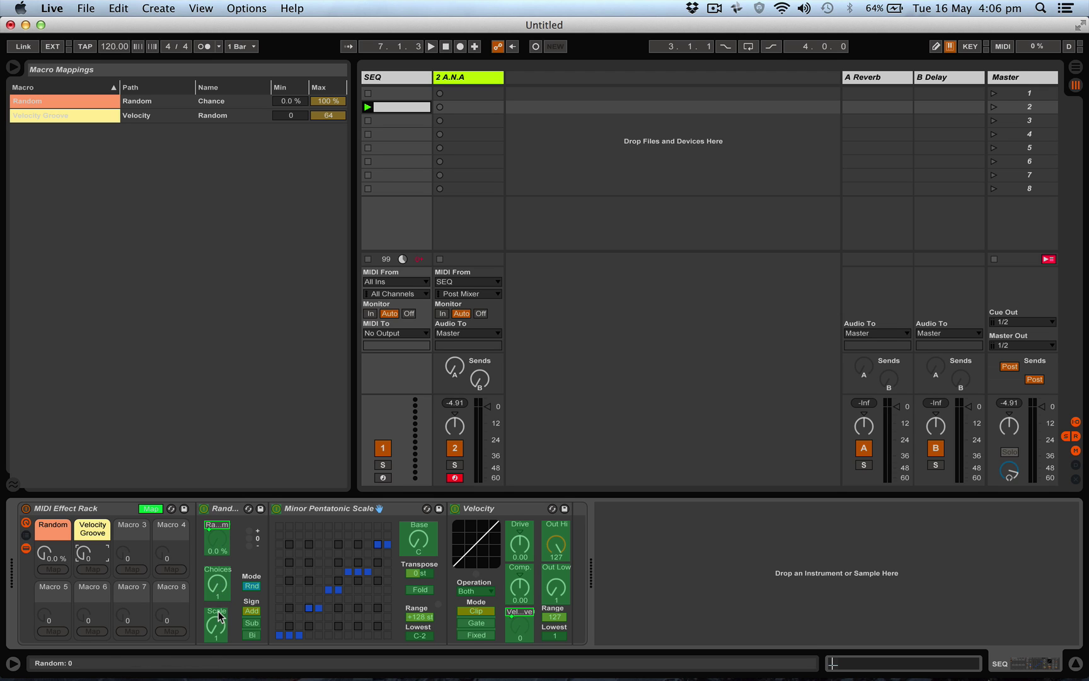
- Map the Random device's Choices parameter to Macro 3
{"action": "left_click", "coordinate": [218, 585]}
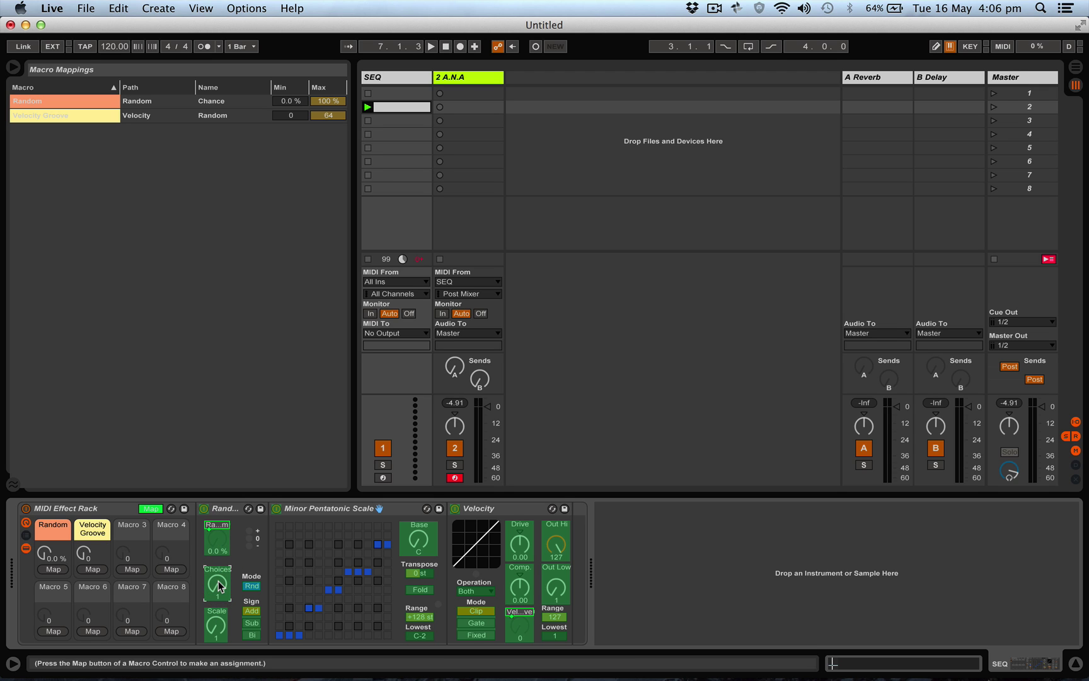
{"action": "right_click", "coordinate": [218, 584]}
{"action": "left_click", "coordinate": [264, 524]}
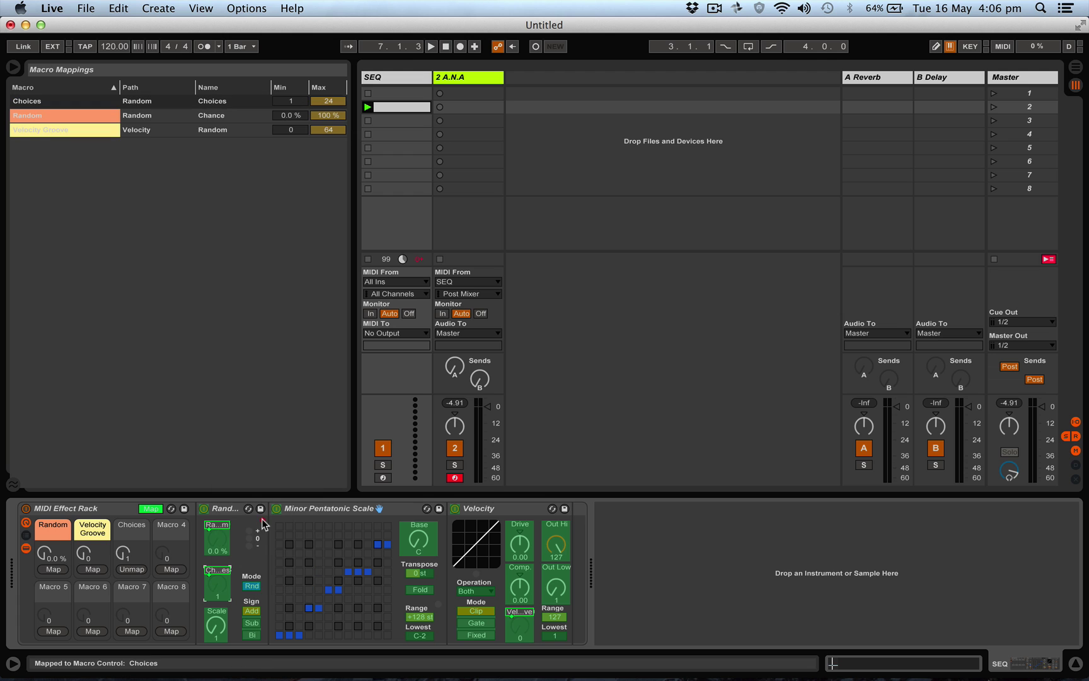
- Colour Macro 3 lime and rename it 'Variation'
{"action": "right_click", "coordinate": [123, 535]}
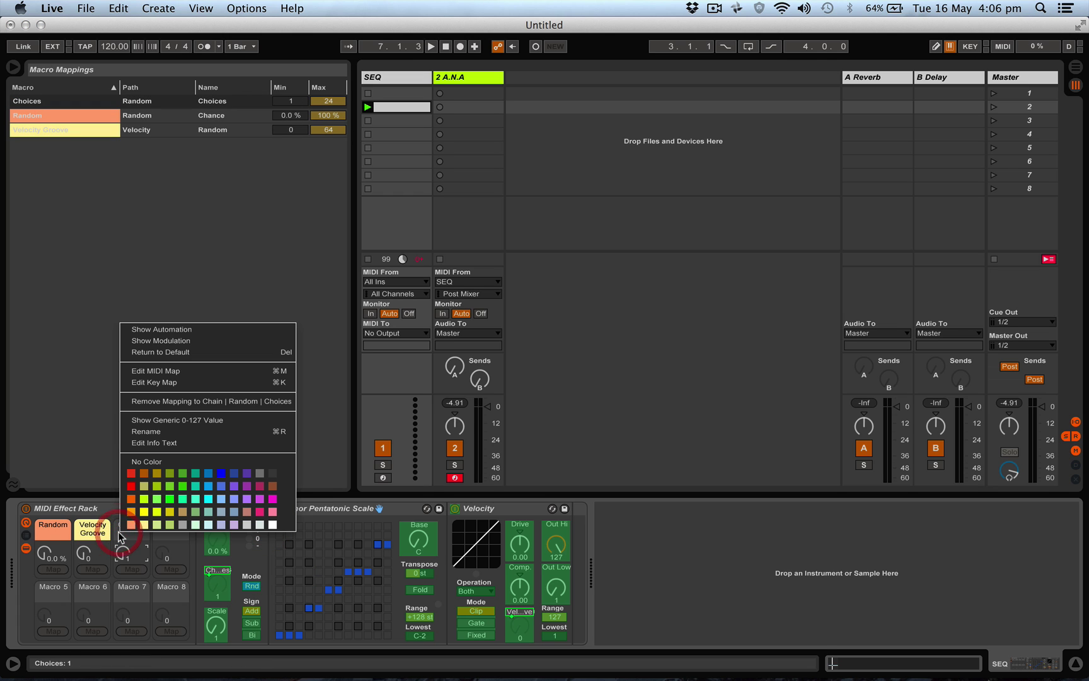
{"action": "left_click", "coordinate": [153, 511]}
{"action": "right_click", "coordinate": [133, 528]}
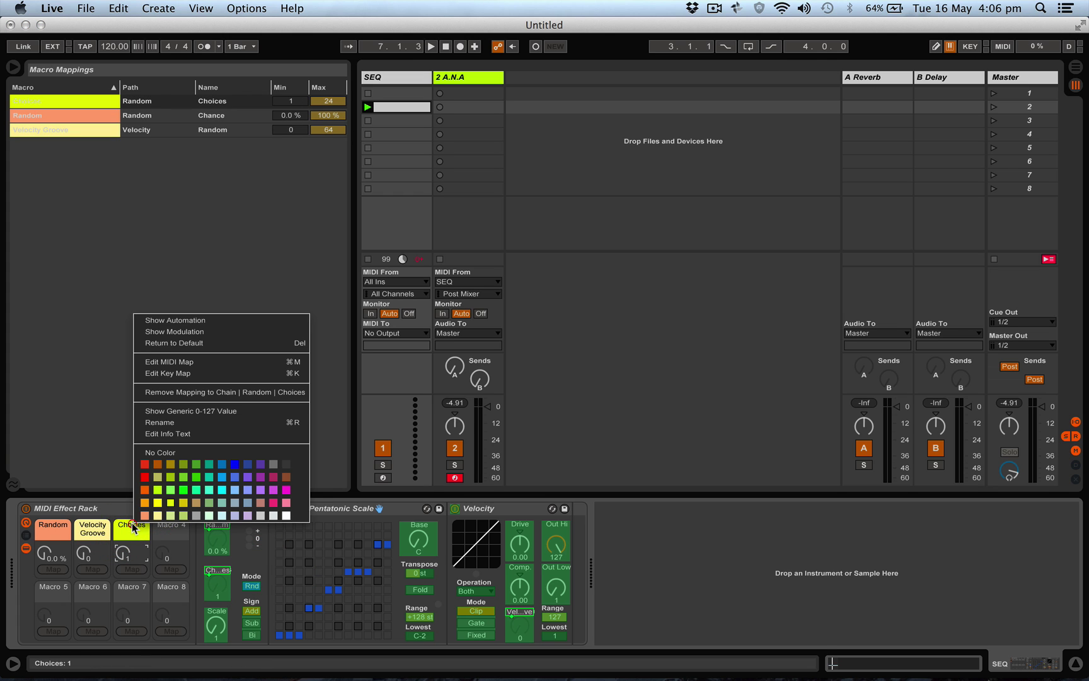
{"action": "left_click", "coordinate": [176, 422]}
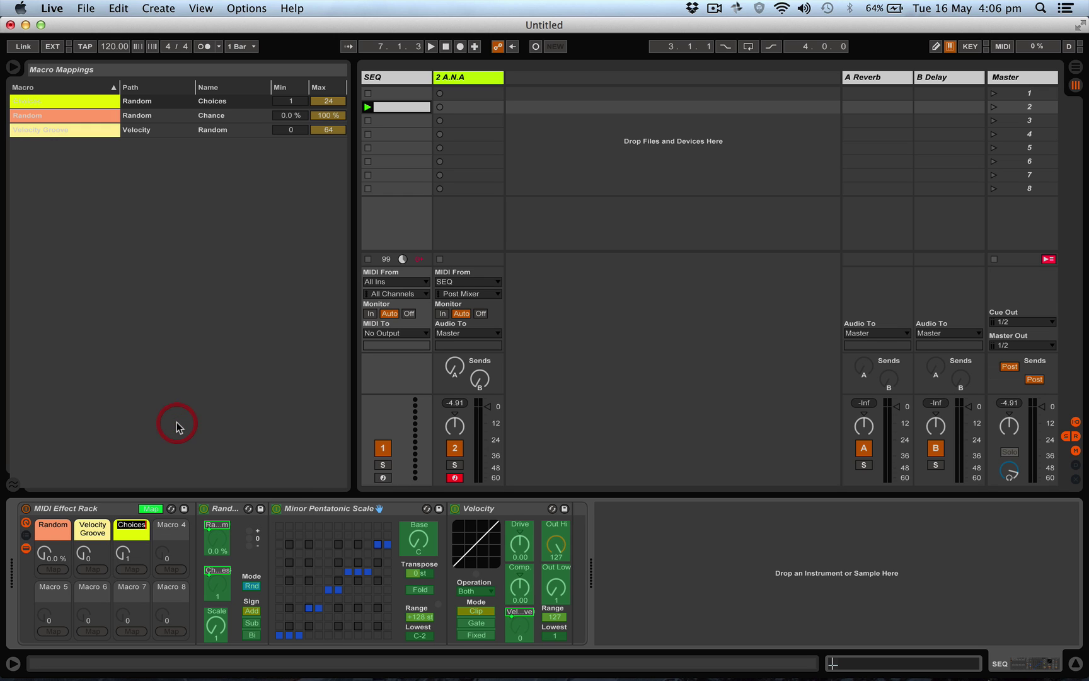
{"action": "type", "text": "Variation"}
{"action": "key", "text": "Return"}
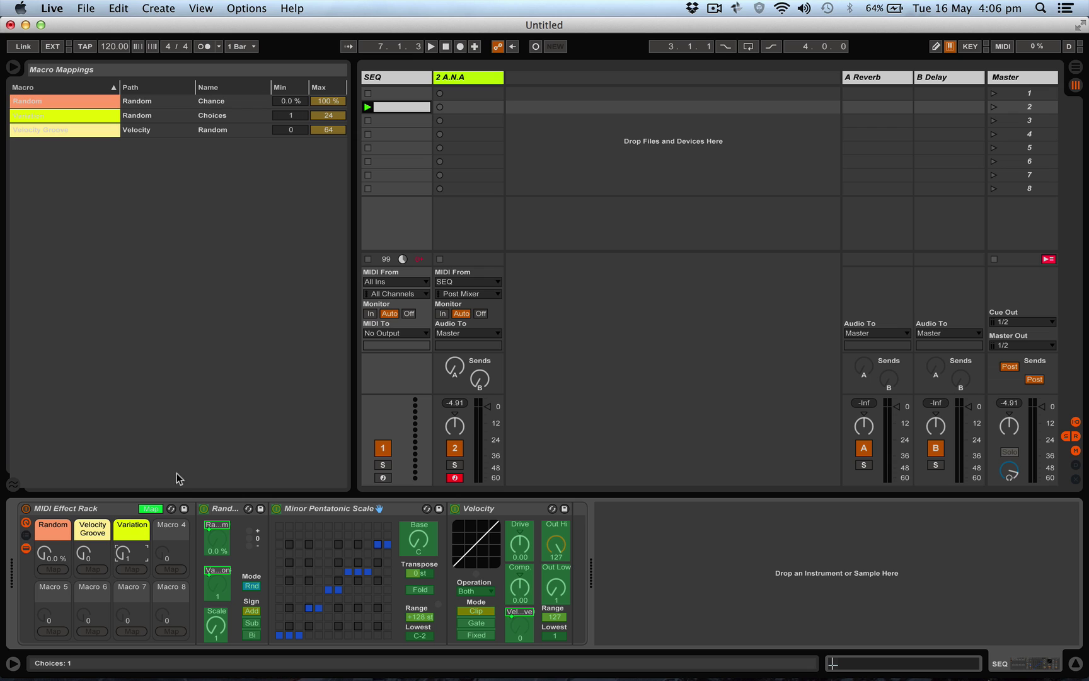
- Map the Random device's Scale parameter to Macro 4
{"action": "left_click", "coordinate": [165, 546]}
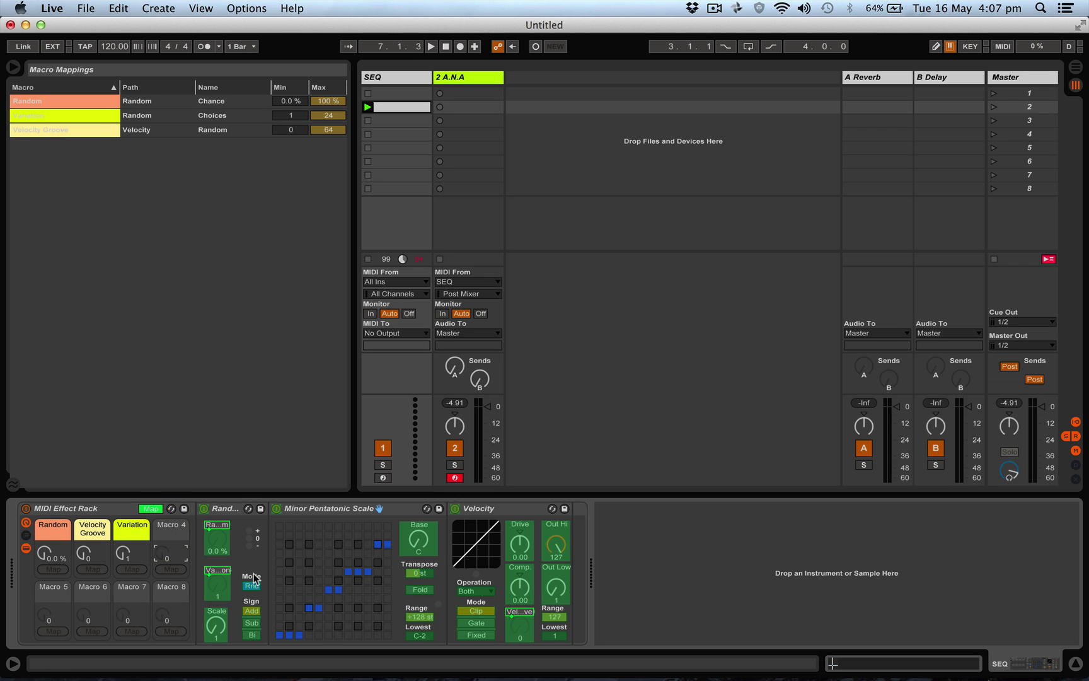
{"action": "right_click", "coordinate": [216, 622]}
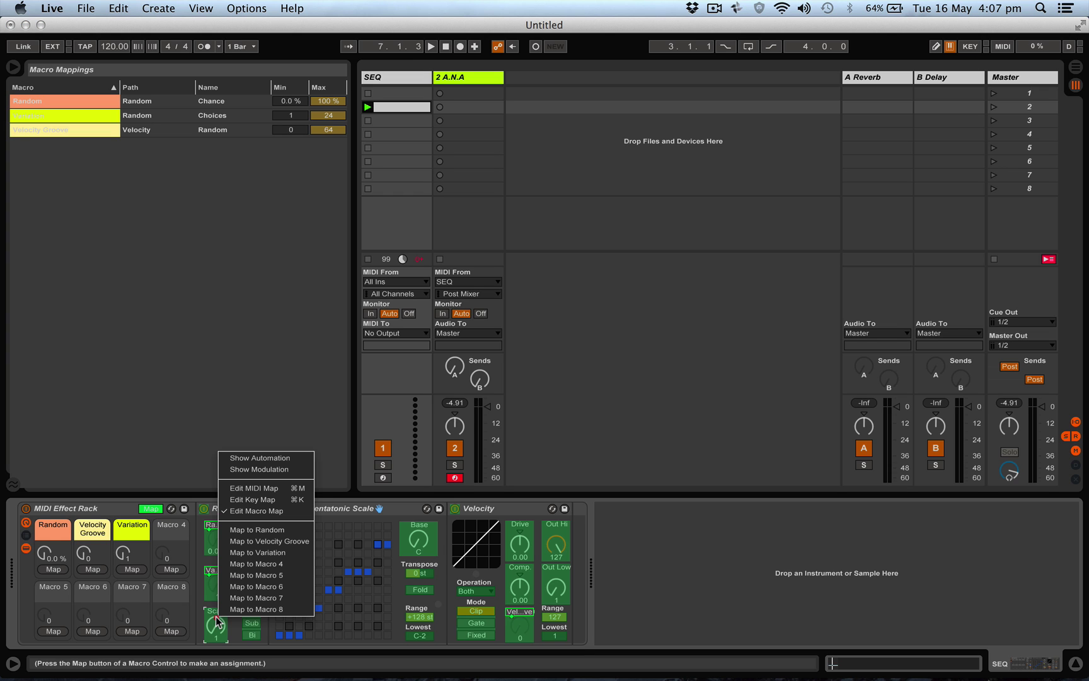
{"action": "left_click", "coordinate": [257, 563]}
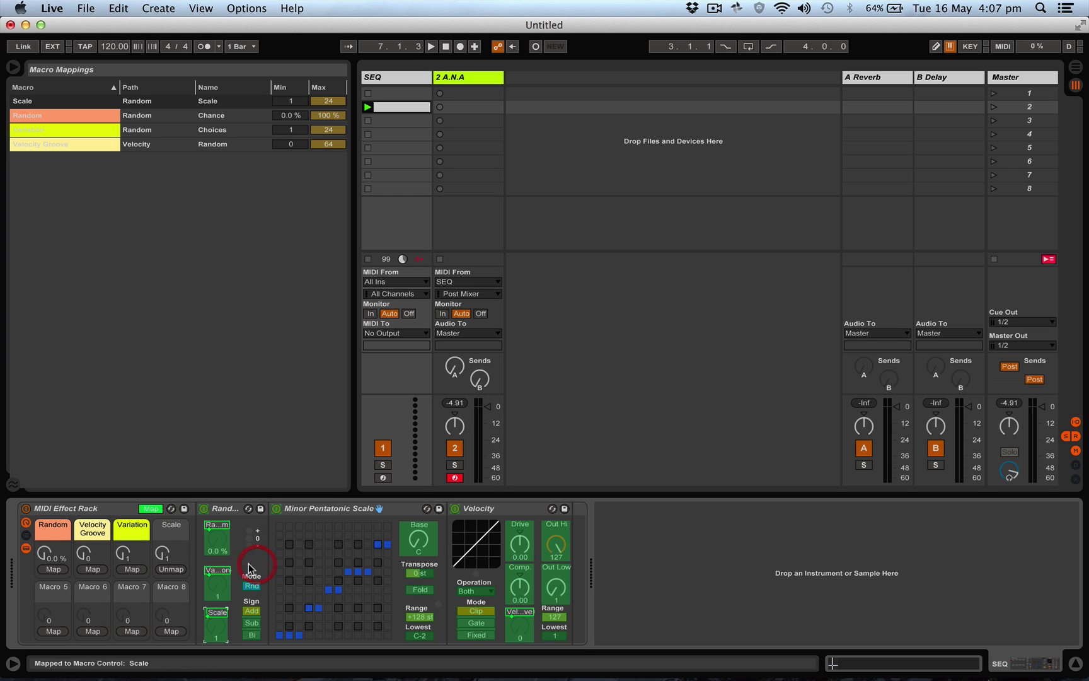
- Rename Macro 4 to 'Jump Around' and colour it orange
{"action": "right_click", "coordinate": [167, 544]}
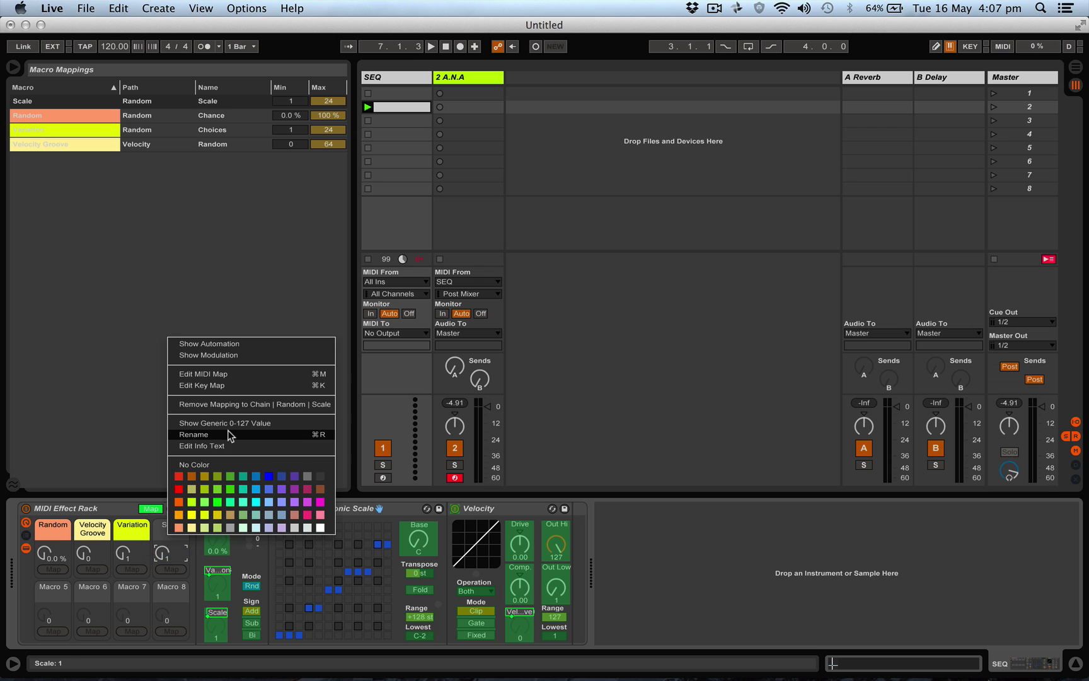
{"action": "left_click", "coordinate": [227, 434]}
{"action": "type", "text": "Jump Around"}
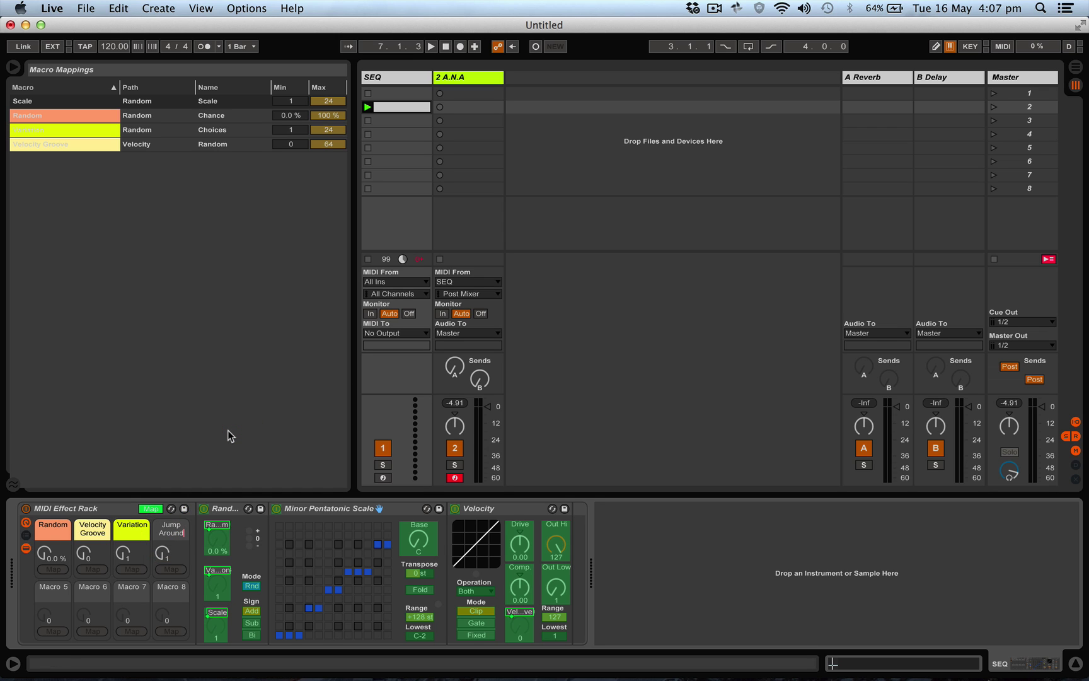
{"action": "key", "text": "Return"}
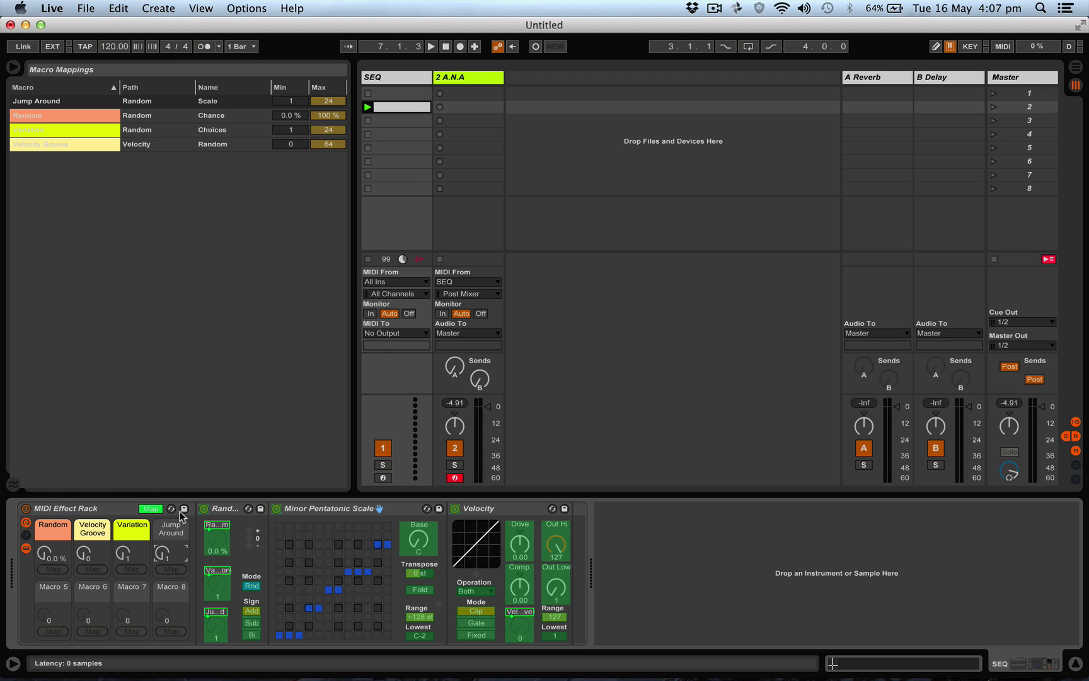
{"action": "right_click", "coordinate": [178, 528]}
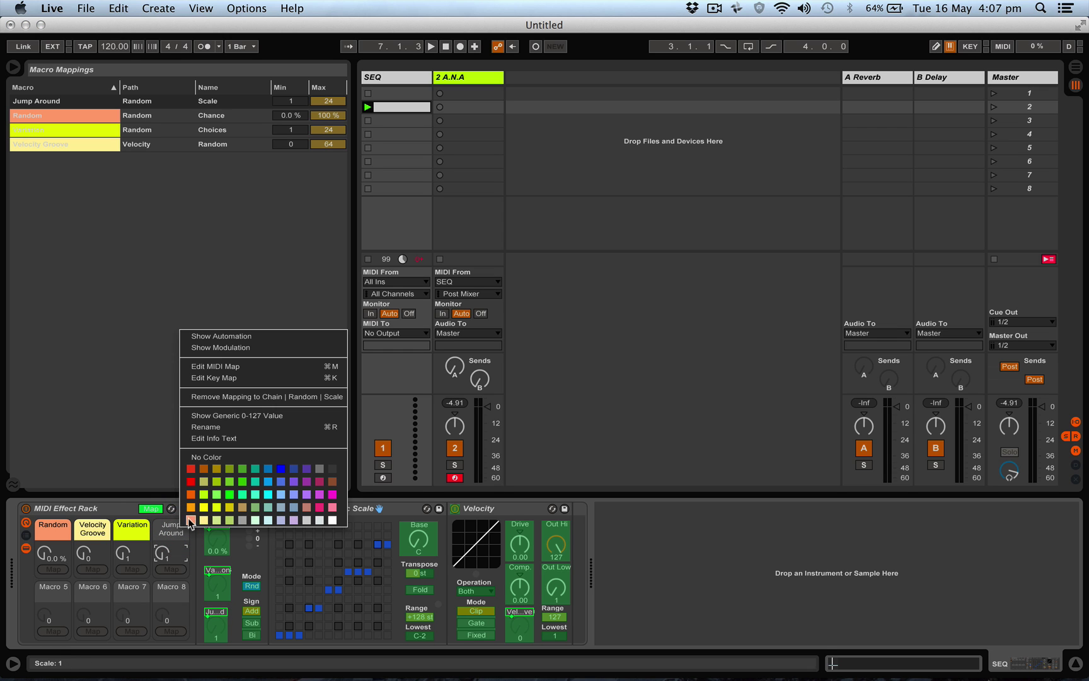
{"action": "left_click", "coordinate": [191, 494]}
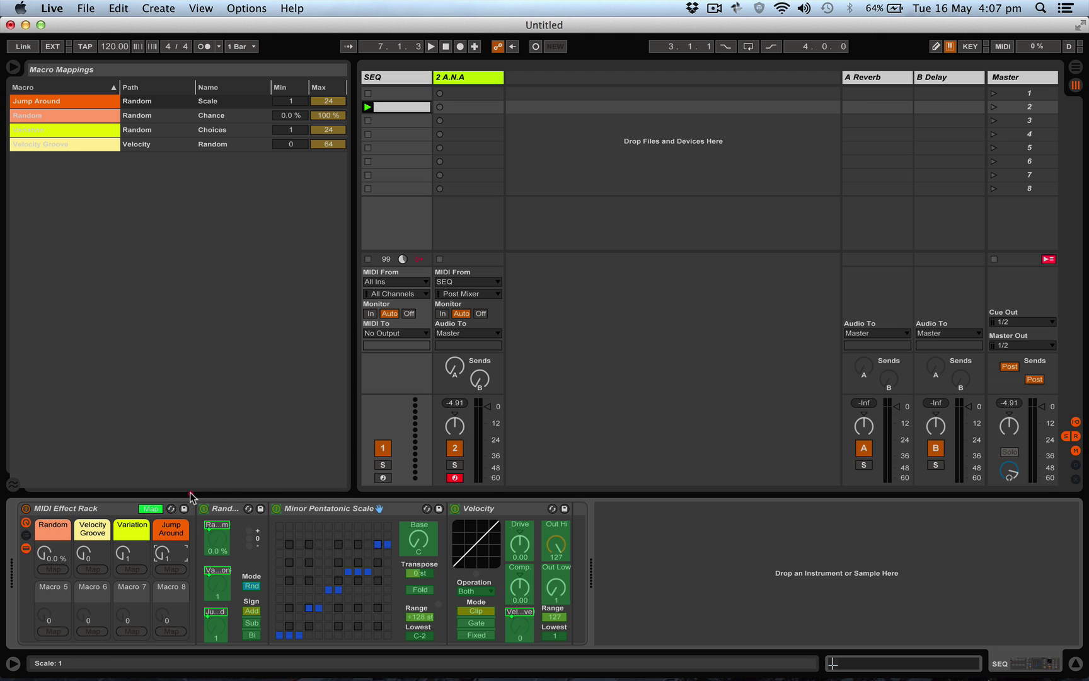
- Leave Map mode and play the sequence, raising Jump Around to 4 and Variation to 12, then stop
{"action": "left_click", "coordinate": [150, 508]}
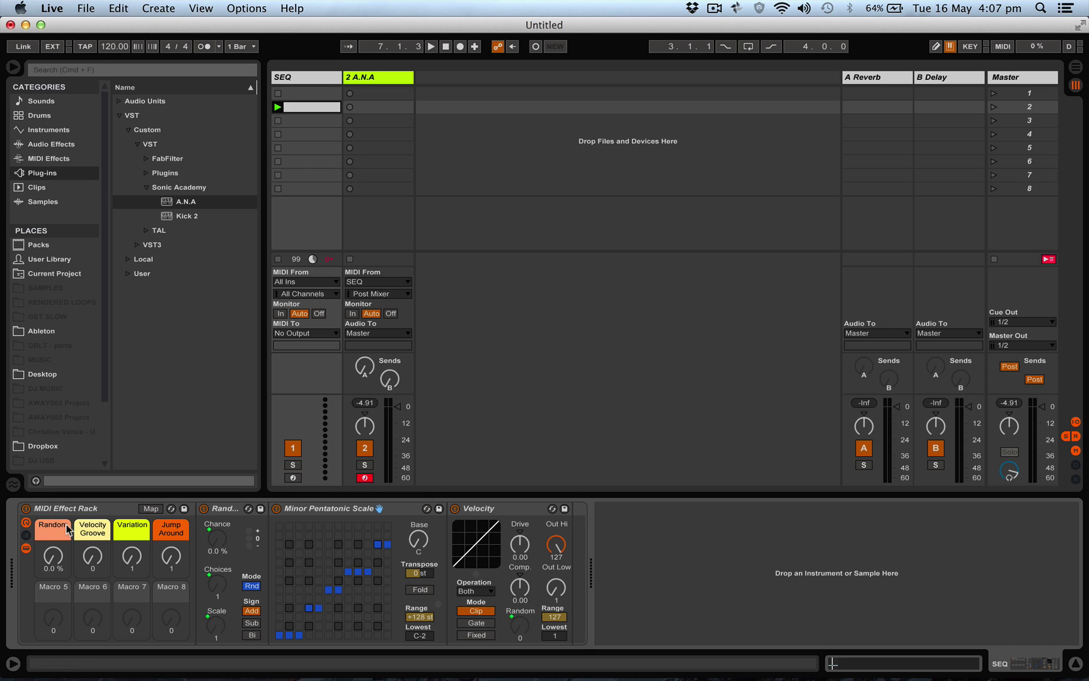
{"action": "key", "text": "space"}
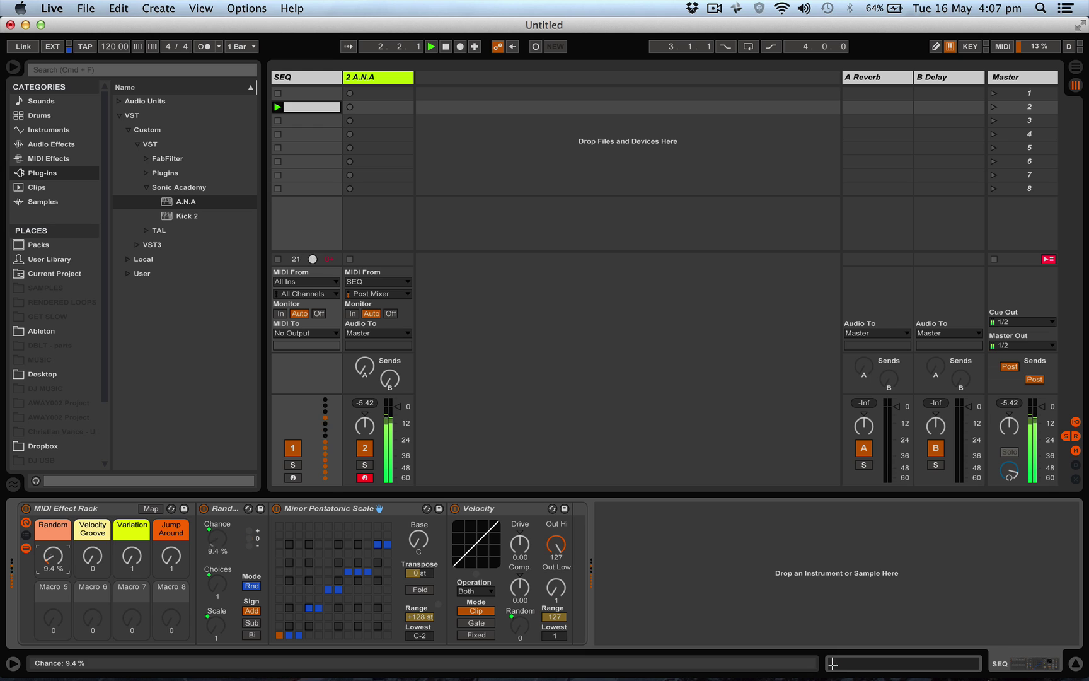
{"action": "left_click_drag", "start_coordinate": [175, 563], "coordinate": [177, 554]}
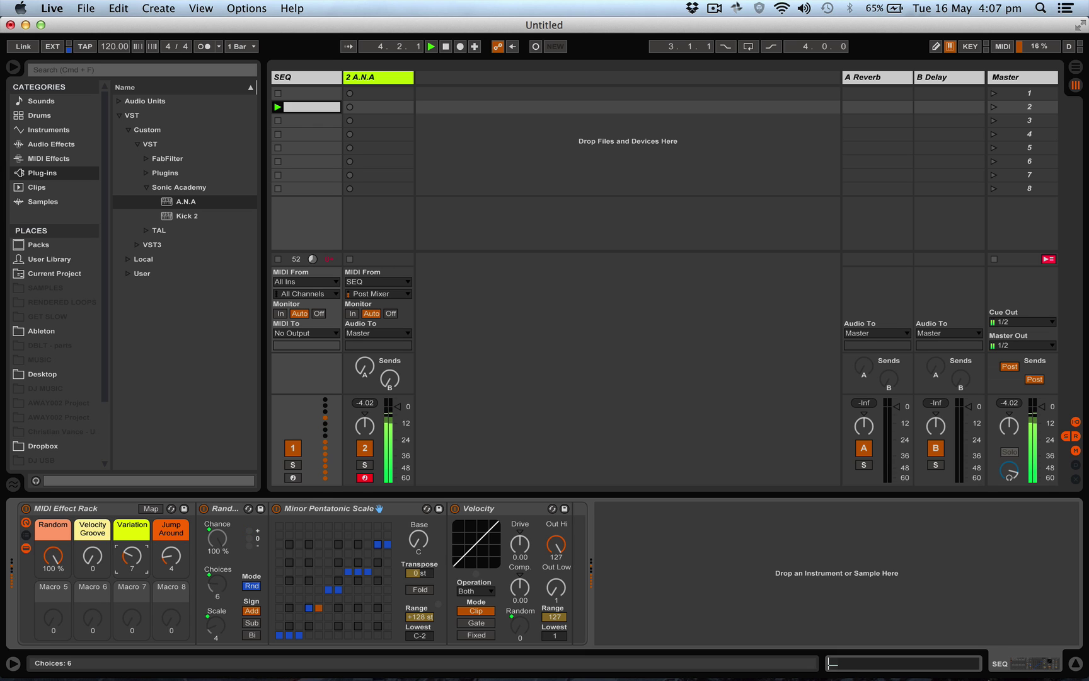
{"action": "left_click_drag", "start_coordinate": [130, 562], "coordinate": [93, 535]}
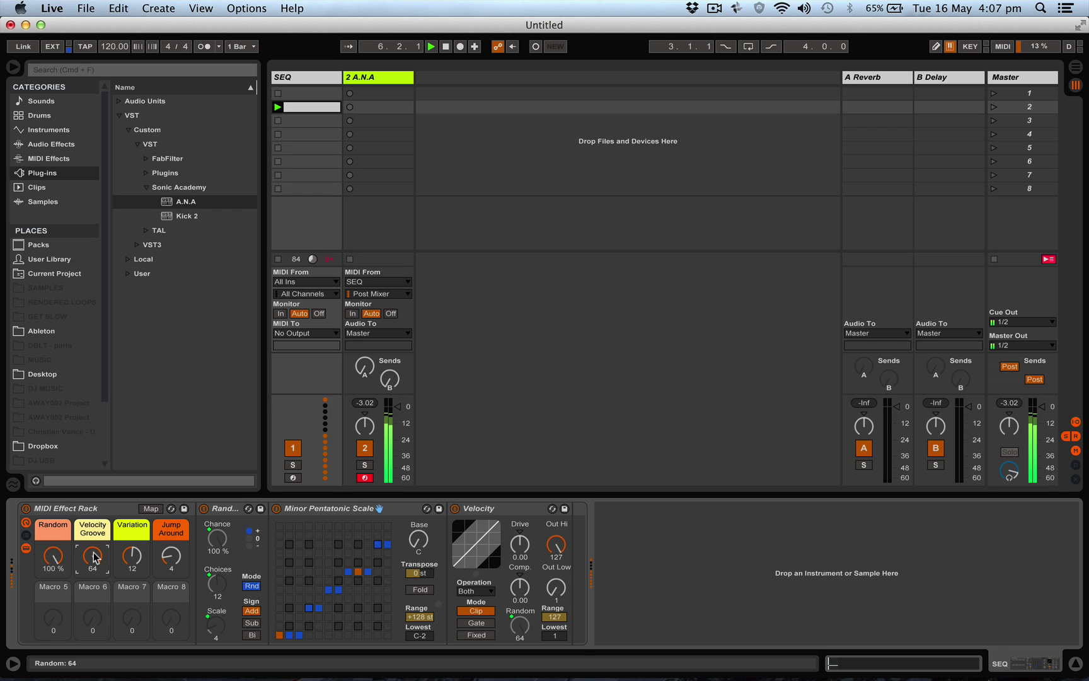
{"action": "key", "text": "space"}
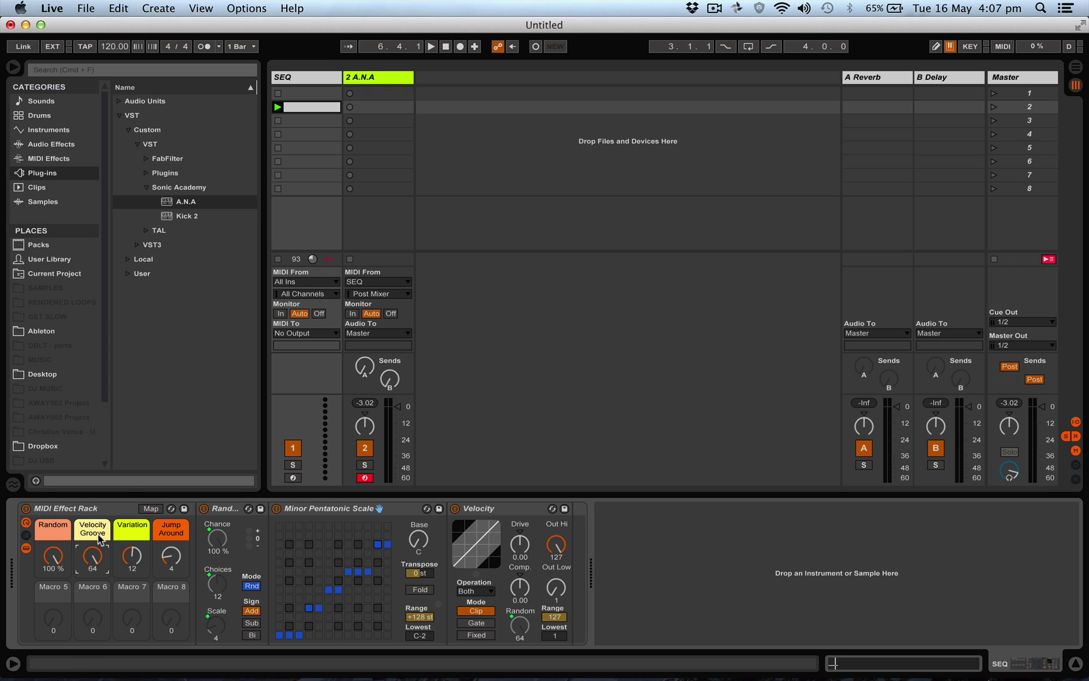
- Select the 2 A.N.A track and open the ANA synth's editor window
{"action": "left_click", "coordinate": [374, 80]}
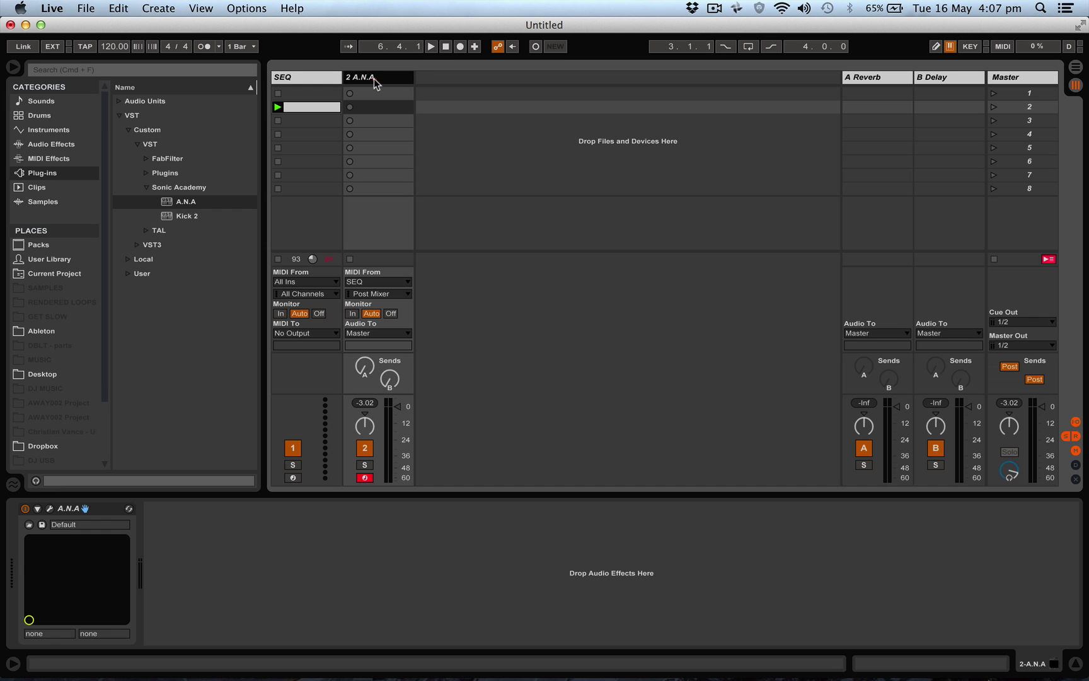
{"action": "left_click", "coordinate": [317, 77]}
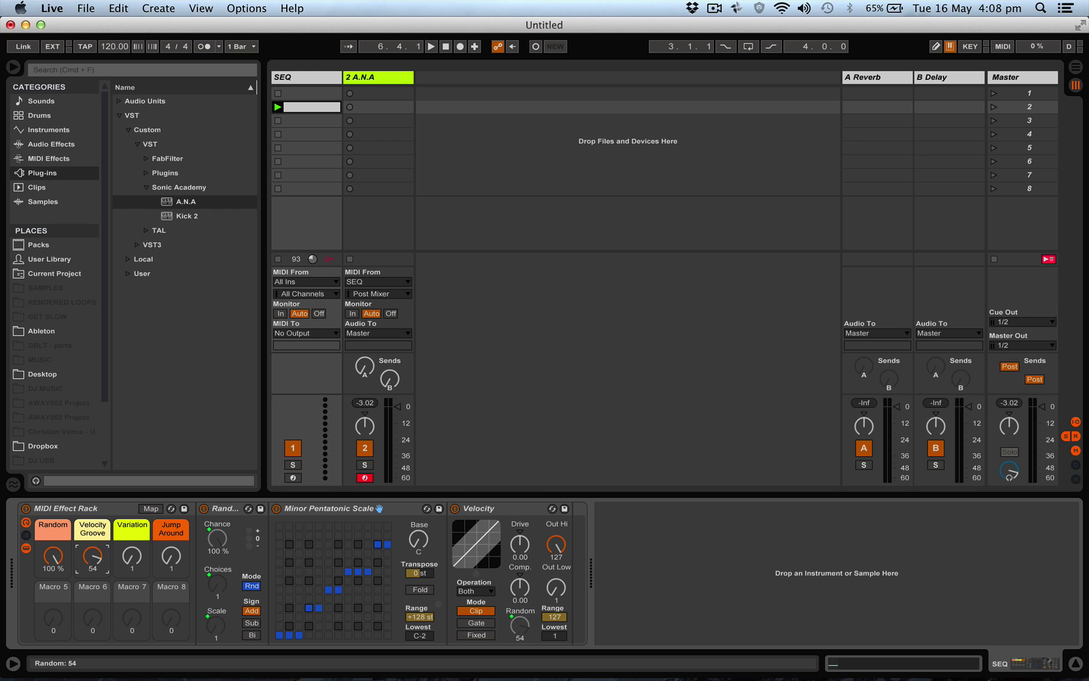
{"action": "left_click", "coordinate": [384, 84]}
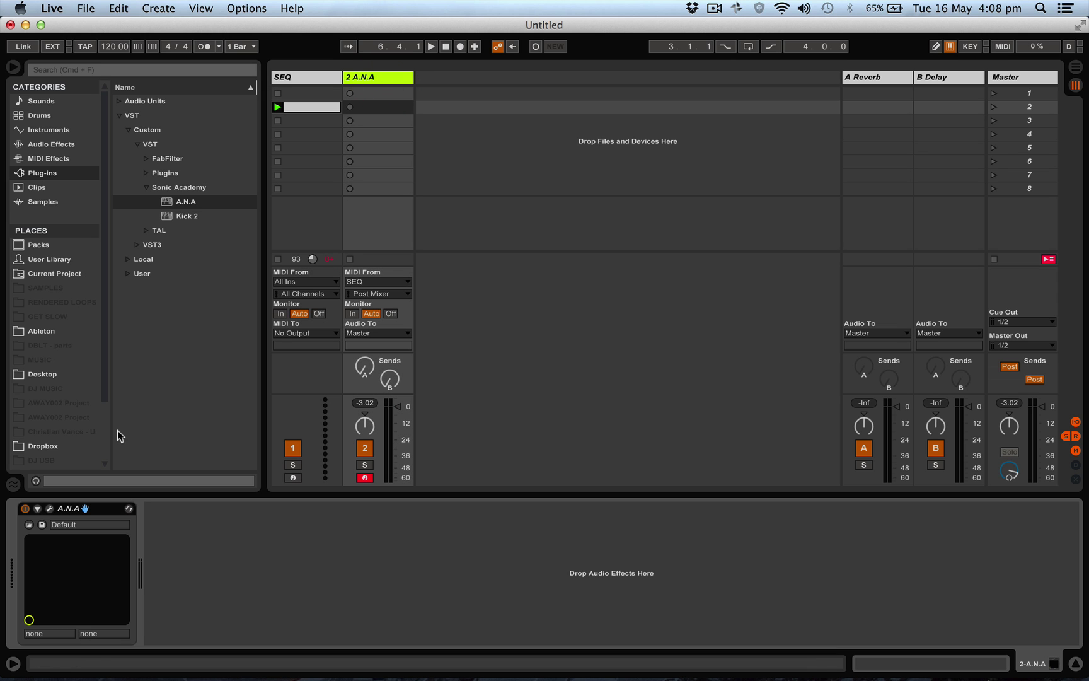
{"action": "left_click", "coordinate": [50, 508]}
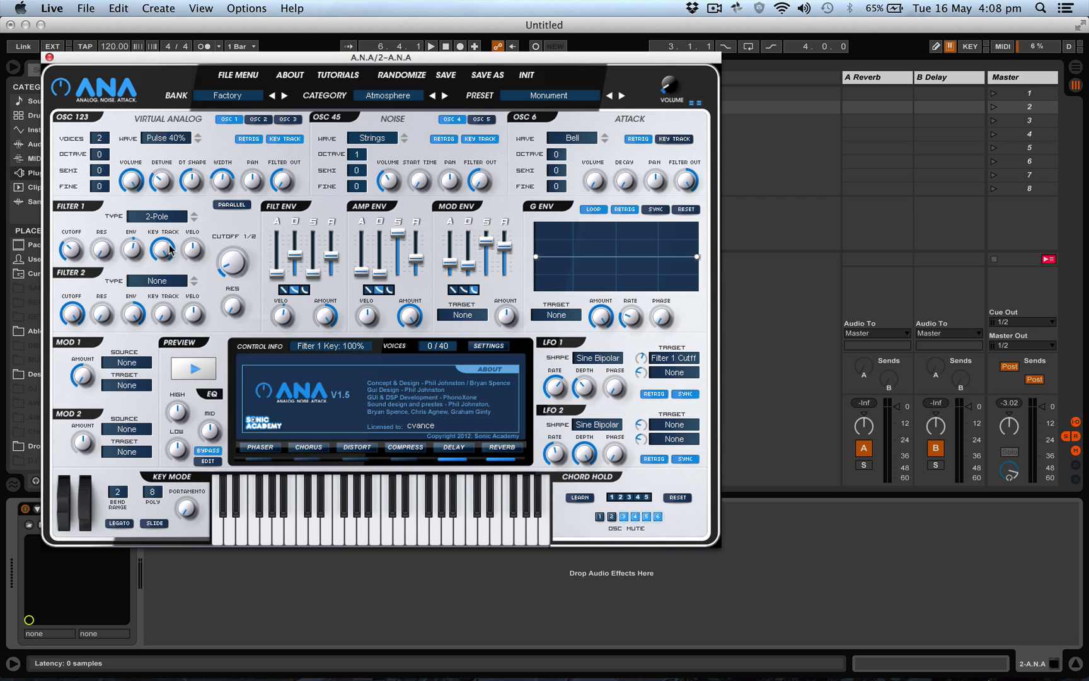
- Raise Filter 1 velocity, set its key tracking to 41%, and turn Filter 2 cutoff and envelope down
{"action": "left_click_drag", "start_coordinate": [195, 252], "coordinate": [194, 248]}
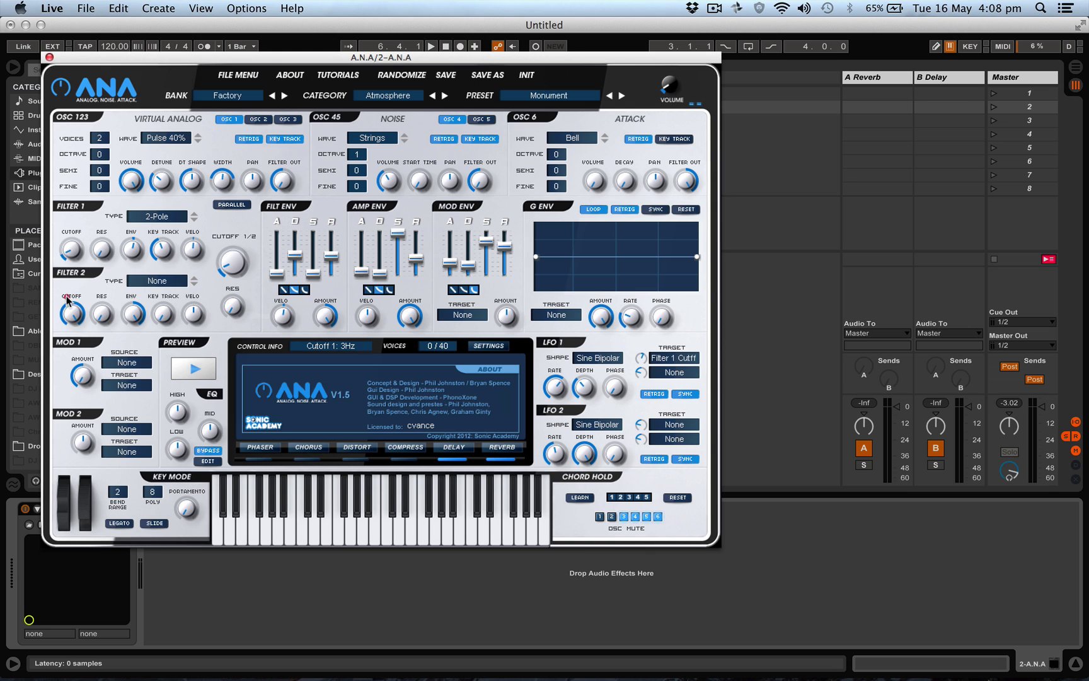
{"action": "left_click_drag", "start_coordinate": [69, 300], "coordinate": [79, 500]}
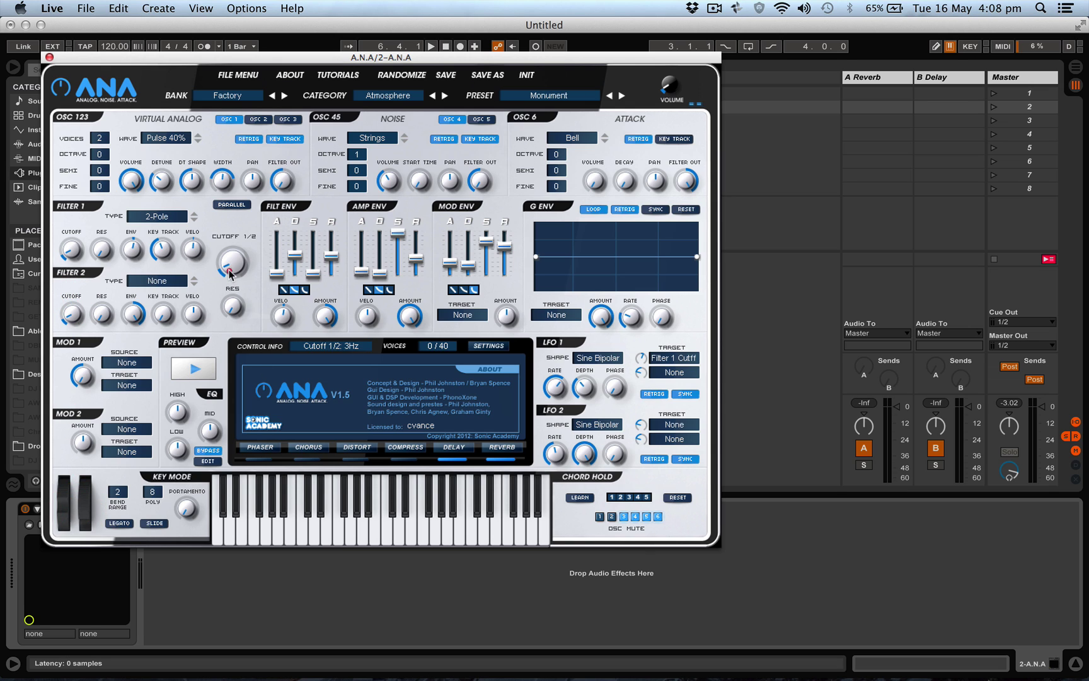
{"action": "left_click", "coordinate": [133, 313]}
{"action": "left_click_drag", "start_coordinate": [133, 313], "coordinate": [137, 421]}
{"action": "left_click", "coordinate": [166, 266]}
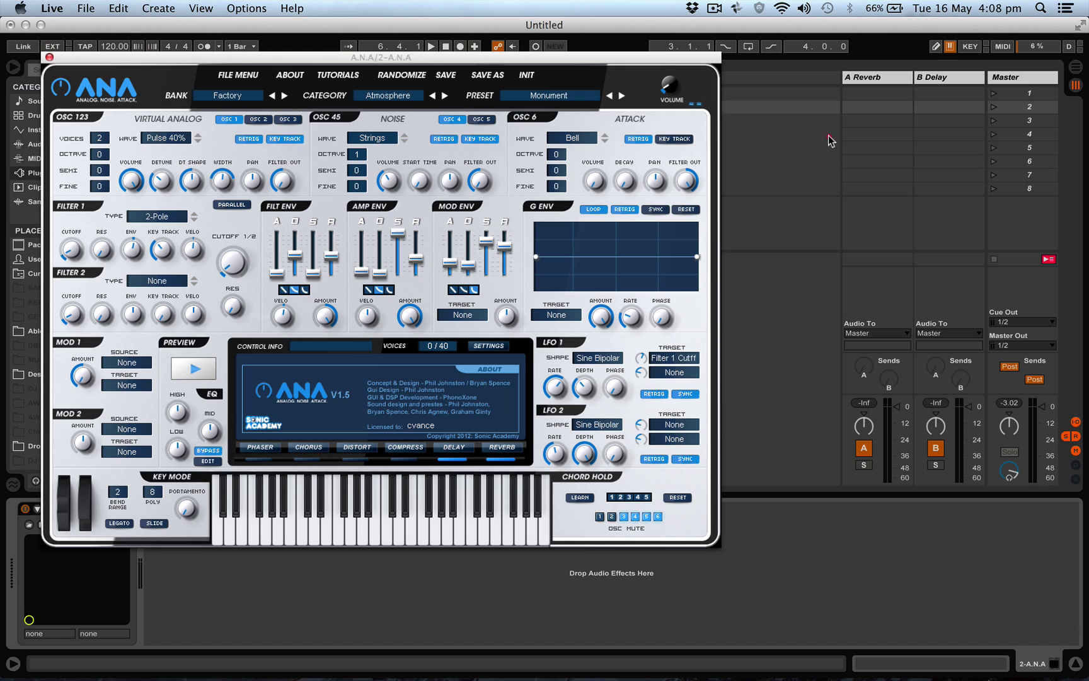
- Return to the Live session and restart playback through the synth
{"action": "left_click", "coordinate": [826, 134]}
{"action": "left_click", "coordinate": [814, 120]}
{"action": "left_click", "coordinate": [808, 107]}
{"action": "key", "text": "space"}
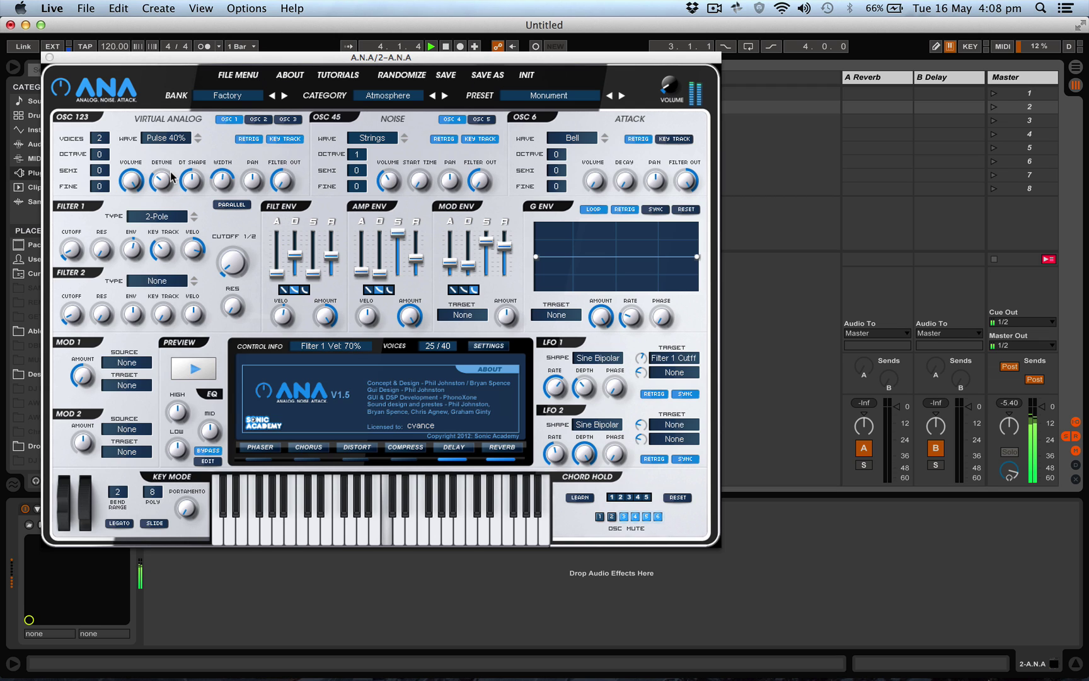
{"action": "left_click", "coordinate": [170, 177]}
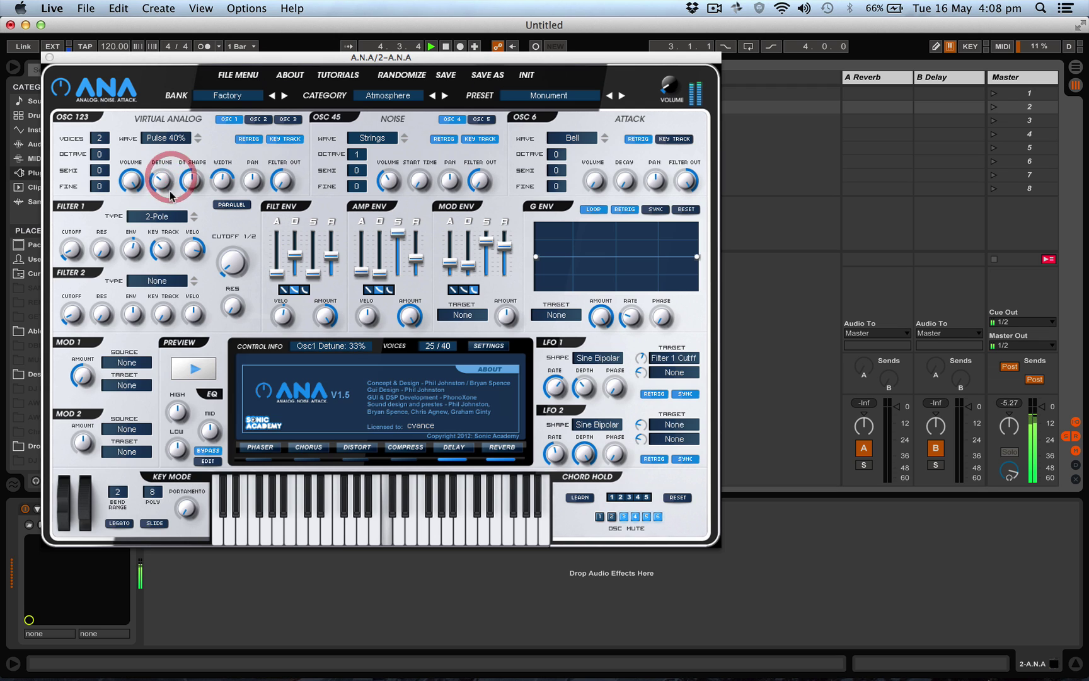
- Close the ANA window, return to the SEQ rack and restart playback
{"action": "left_click", "coordinate": [50, 56]}
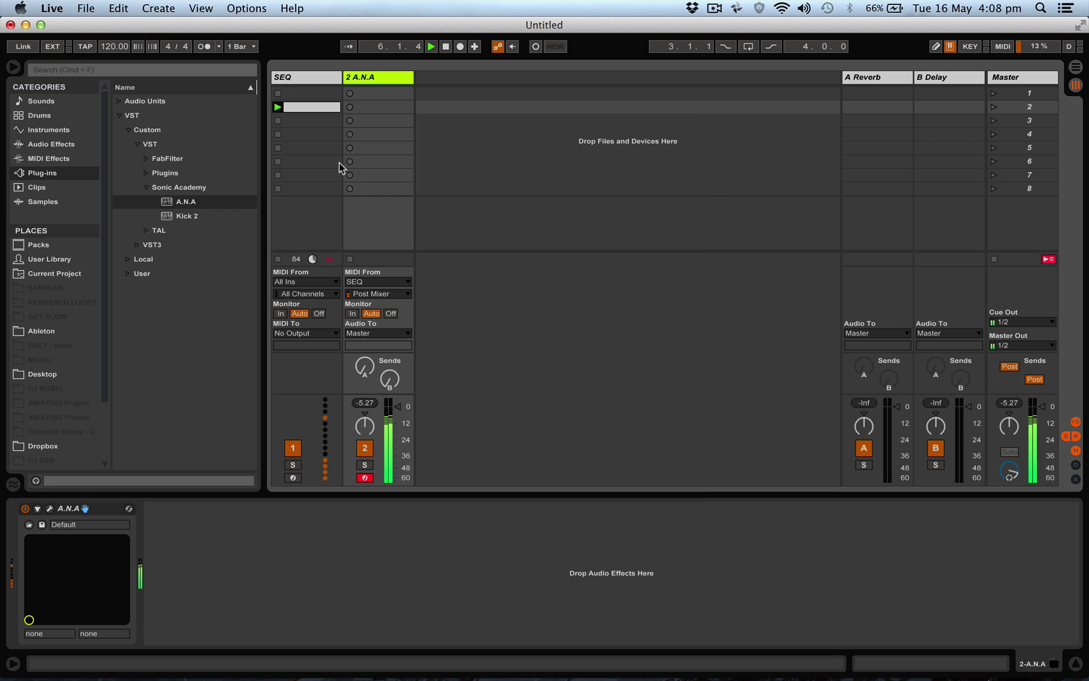
{"action": "left_click", "coordinate": [284, 77]}
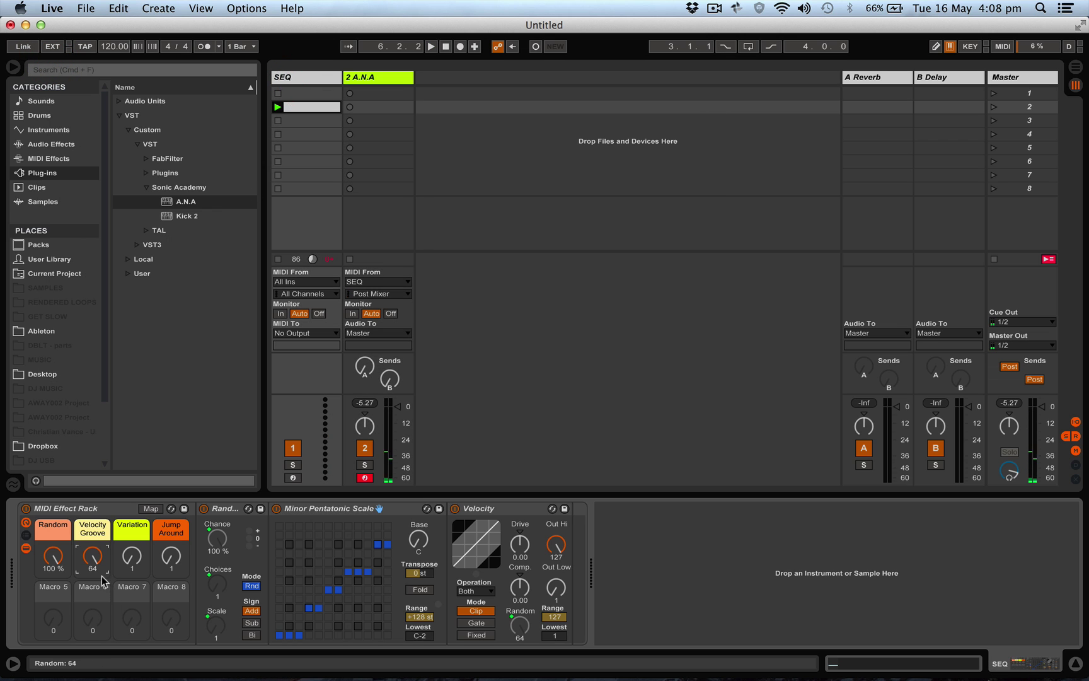
{"action": "left_click_drag", "start_coordinate": [92, 556], "coordinate": [91, 563]}
{"action": "key", "text": "space"}
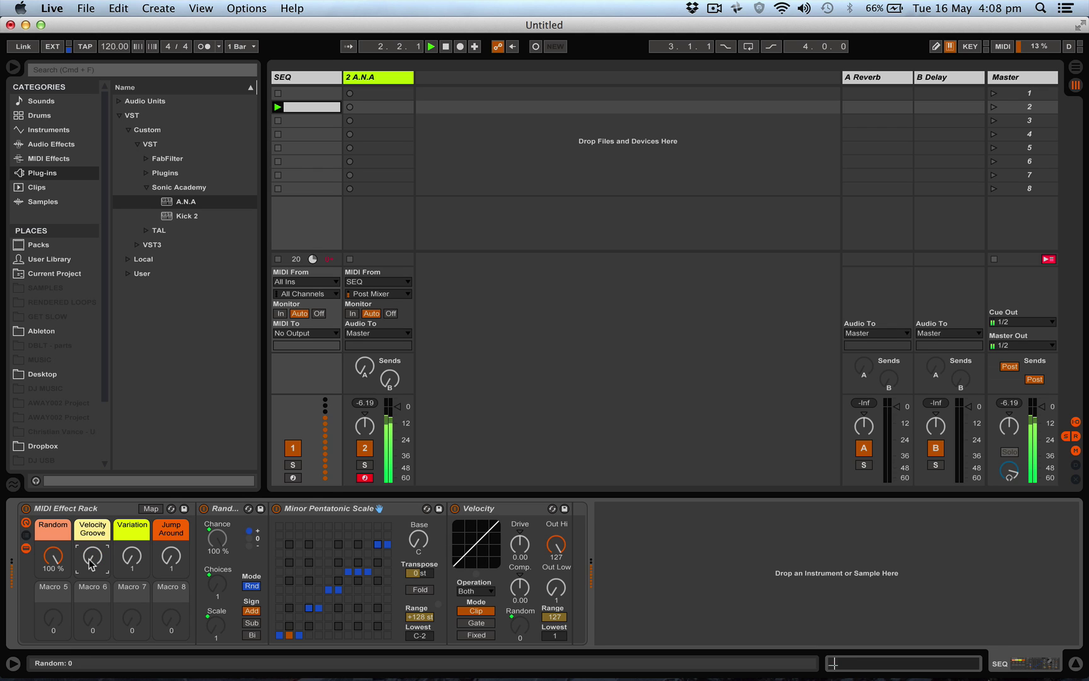
- Adjust the macros during playback, ending at Velocity Groove 62, Variation 4 and Jump Around 6
{"action": "left_click_drag", "start_coordinate": [92, 556], "coordinate": [92, 515]}
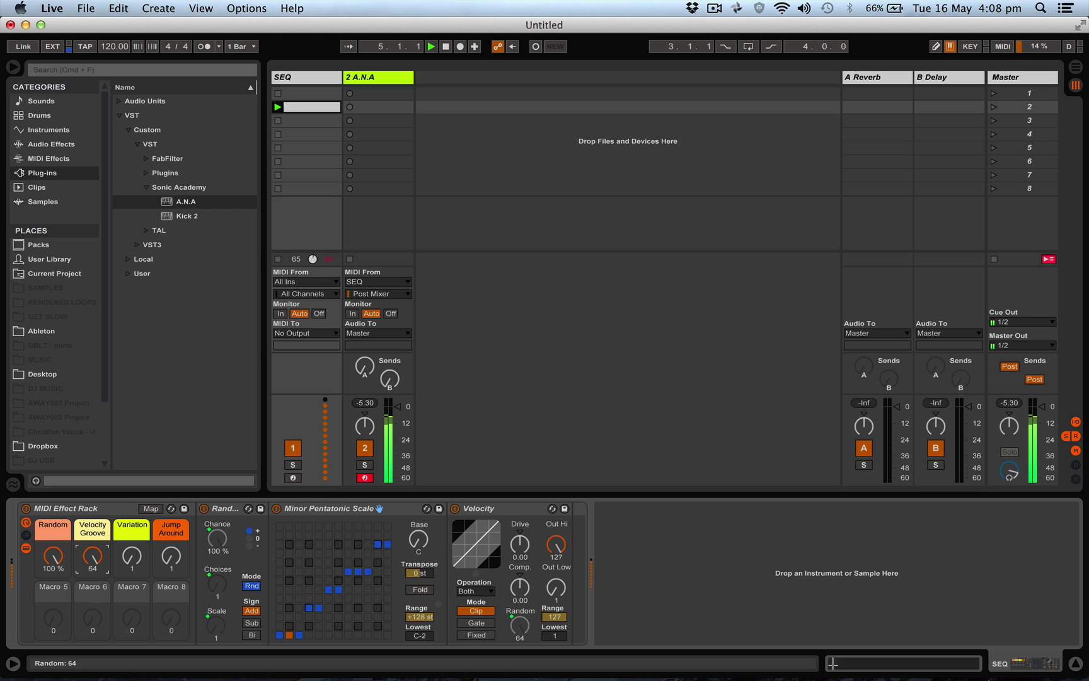
{"action": "mouse_move", "coordinate": [172, 556]}
{"action": "left_mouse_down"}
{"action": "mouse_move", "coordinate": [172, 544]}
{"action": "mouse_move", "coordinate": [172, 561]}
{"action": "left_mouse_up"}
{"action": "left_click", "coordinate": [131, 556]}
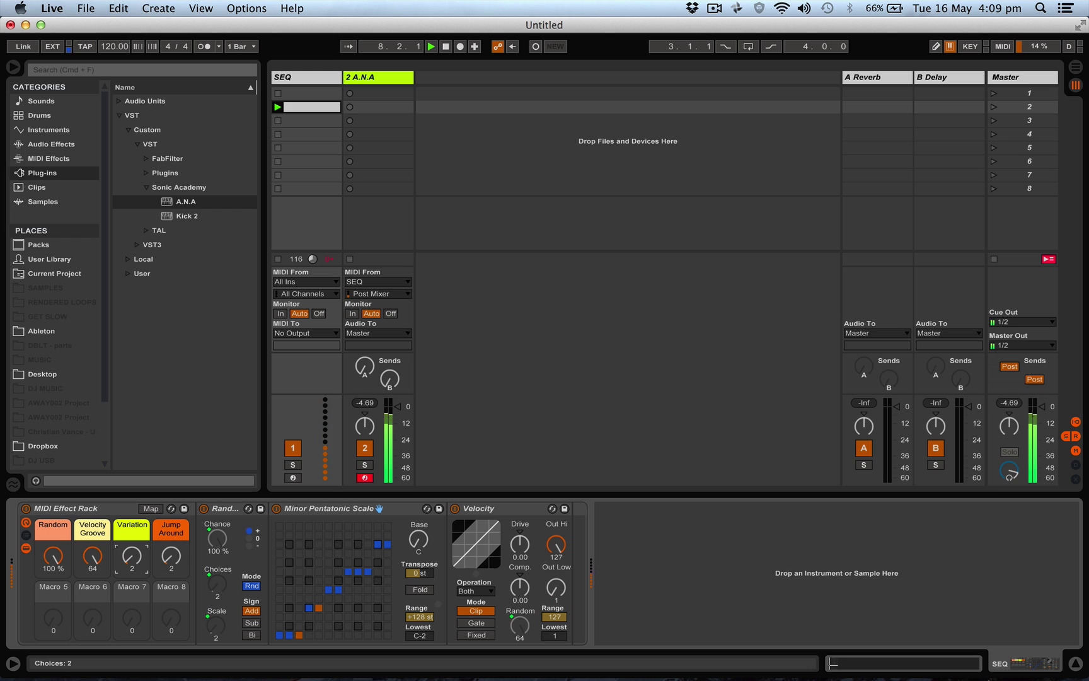
{"action": "left_click_drag", "start_coordinate": [94, 556], "coordinate": [44, 587]}
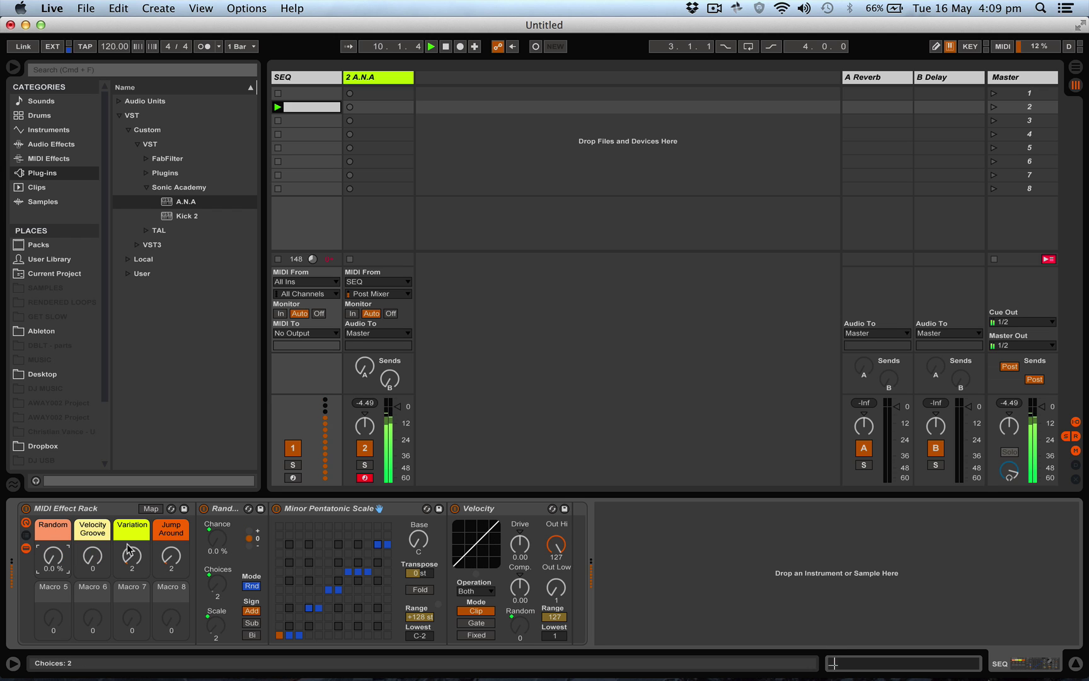
{"action": "left_click_drag", "start_coordinate": [132, 556], "coordinate": [170, 537]}
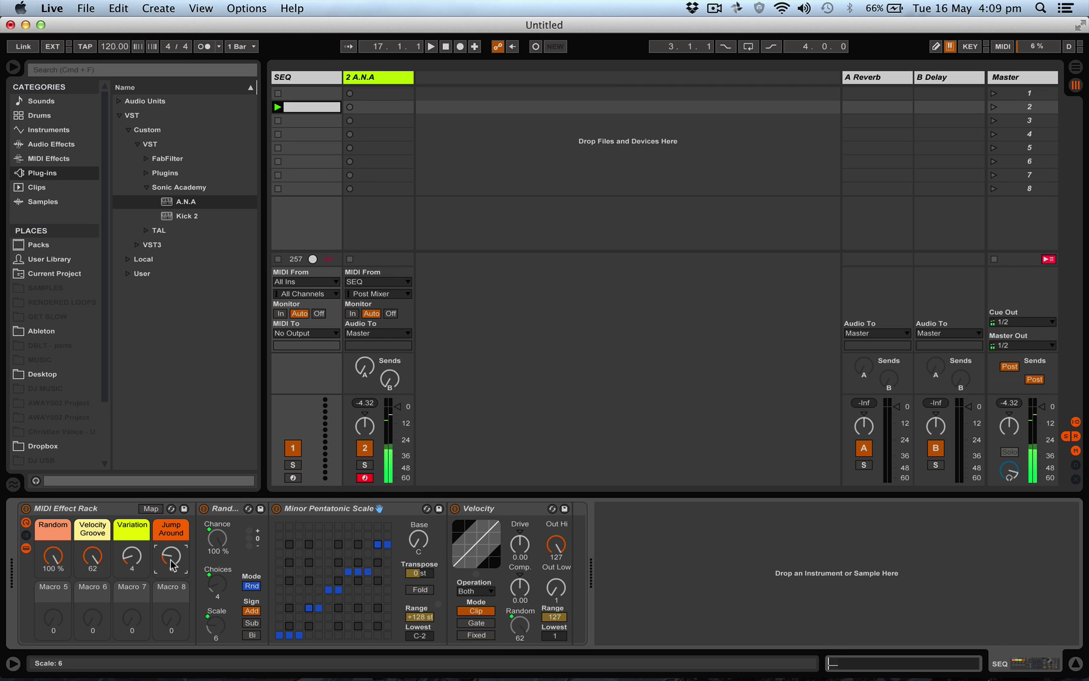